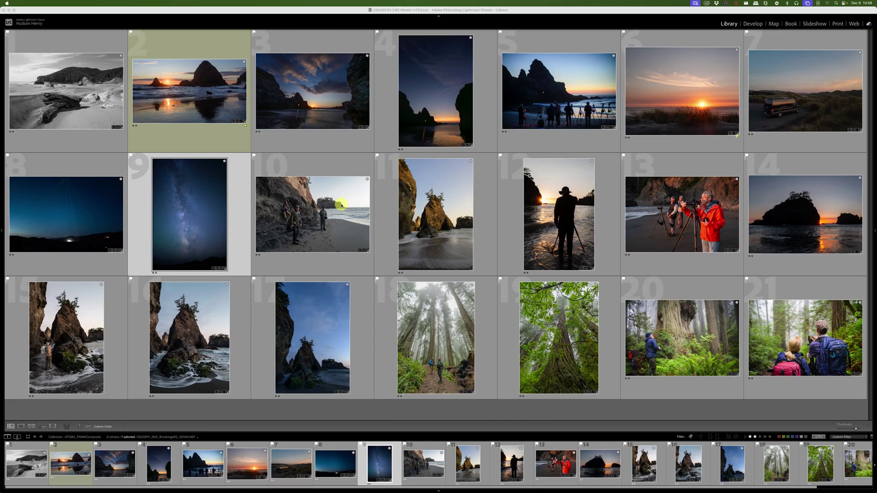
- Preview the Milky Way photo and the sea-stack photo zoomed in, then return to the grid
left_click(196, 219)
key("e")
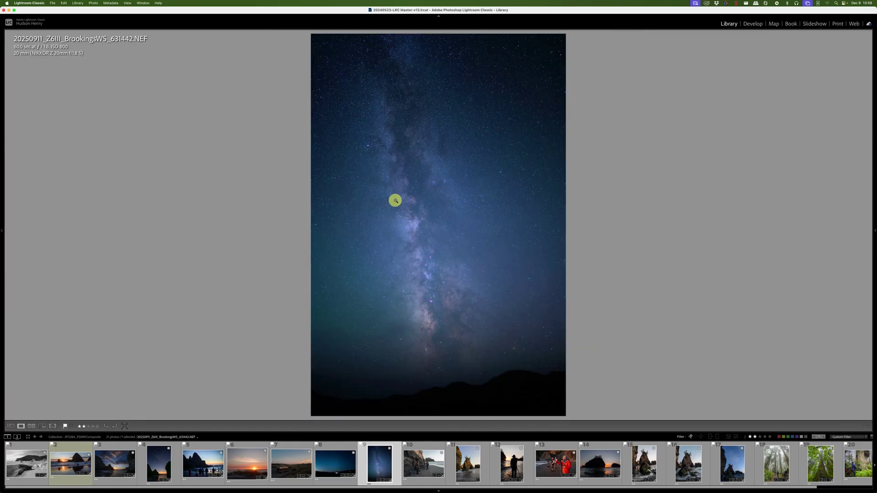
left_click(437, 208)
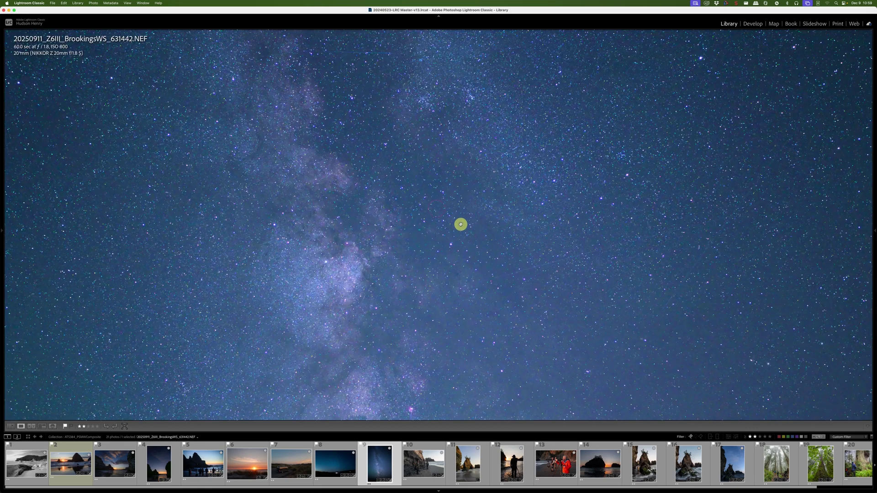
left_click(417, 232)
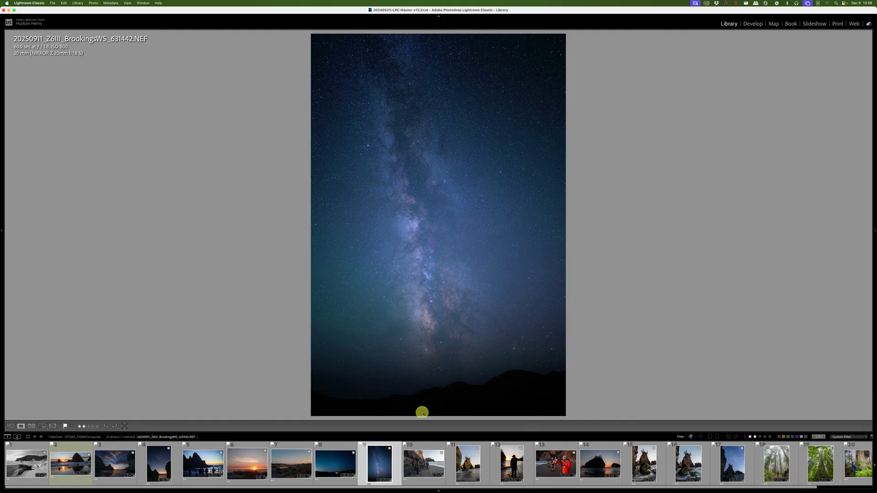
left_click(728, 466)
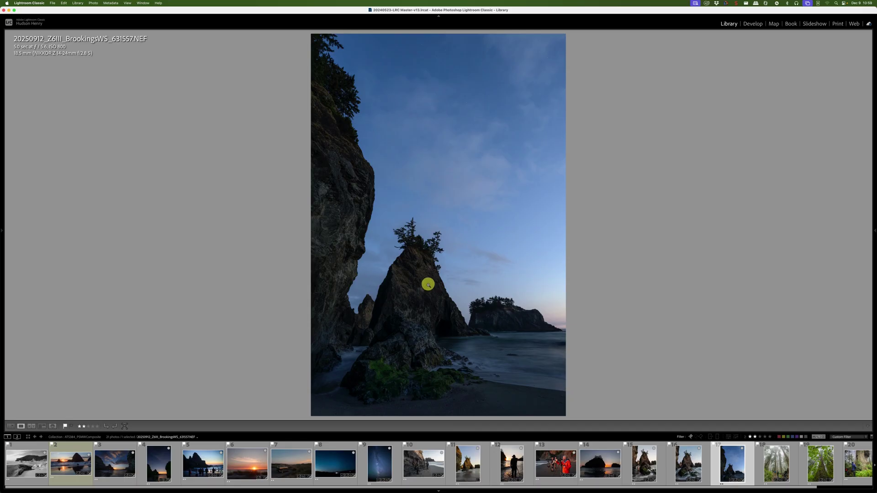
left_click(424, 248)
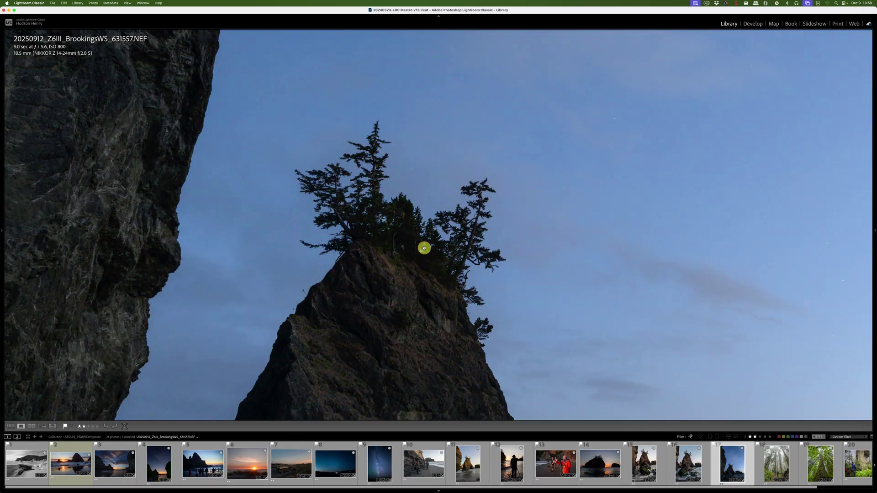
left_click(424, 248)
key("g")
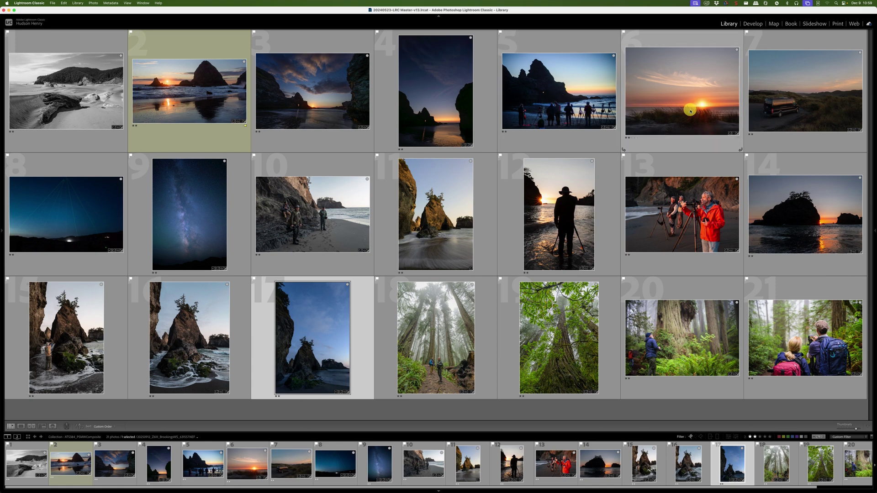
- Inspect the van-at-dusk photo and the laser-lit night sky photo at full size
left_click(794, 95)
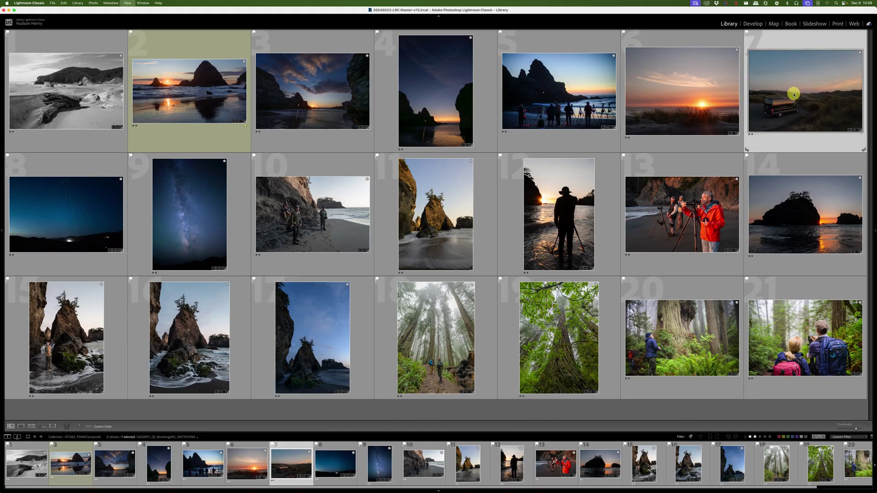
double_click(794, 94)
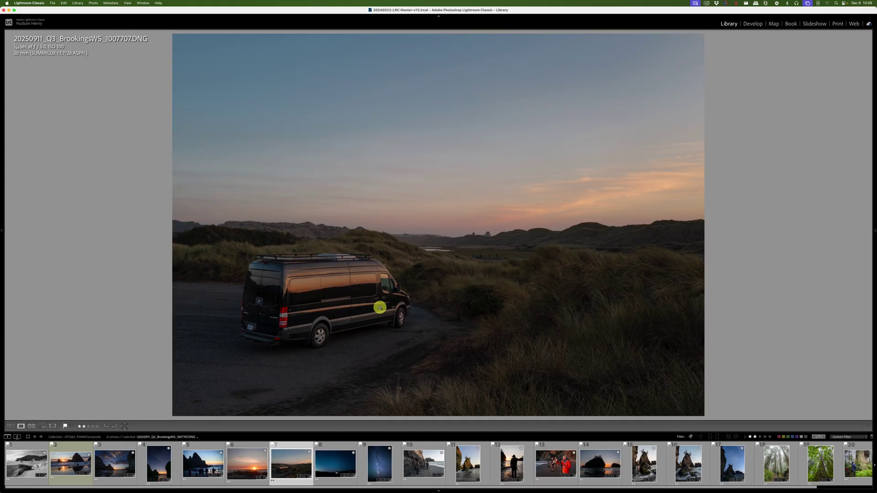
left_click(493, 257)
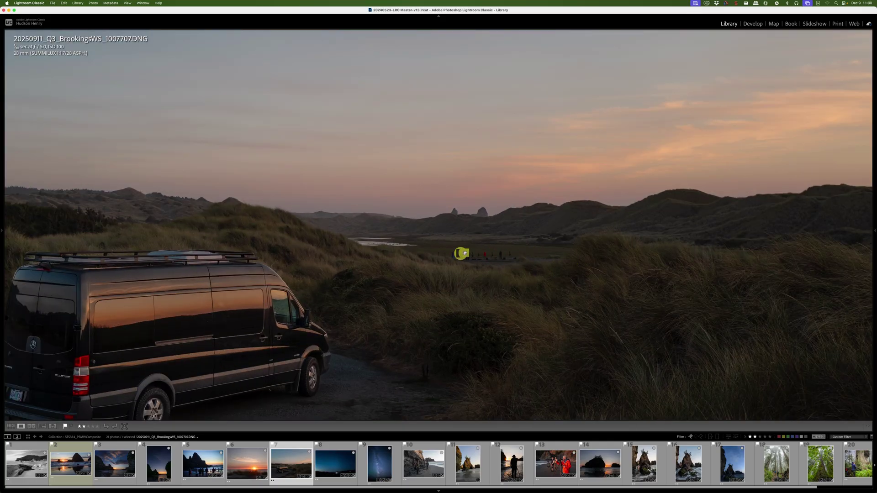
left_click(502, 253)
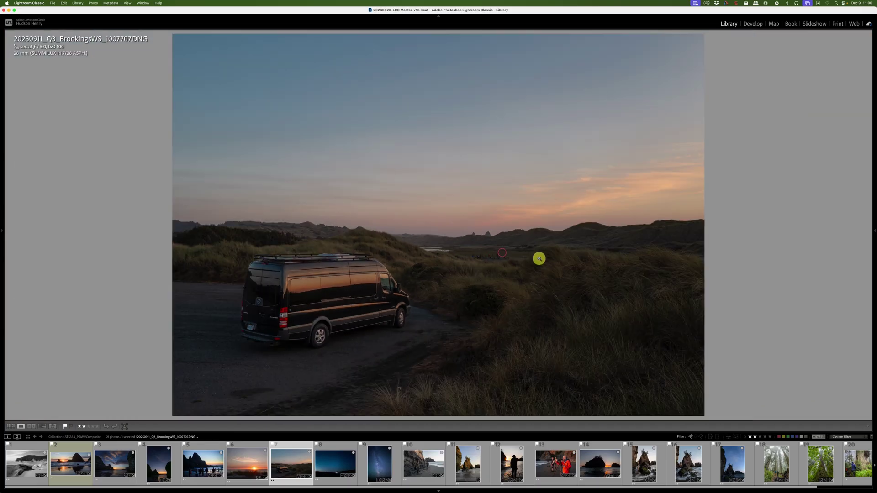
key("g")
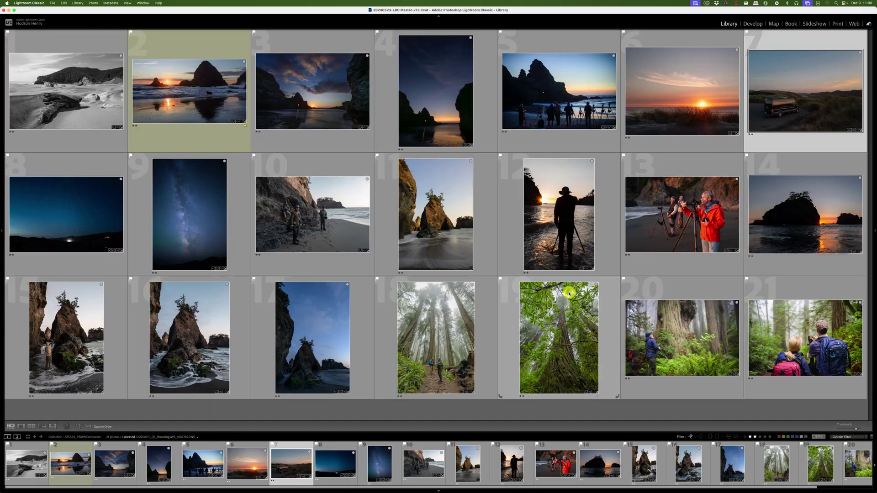
left_click(80, 227)
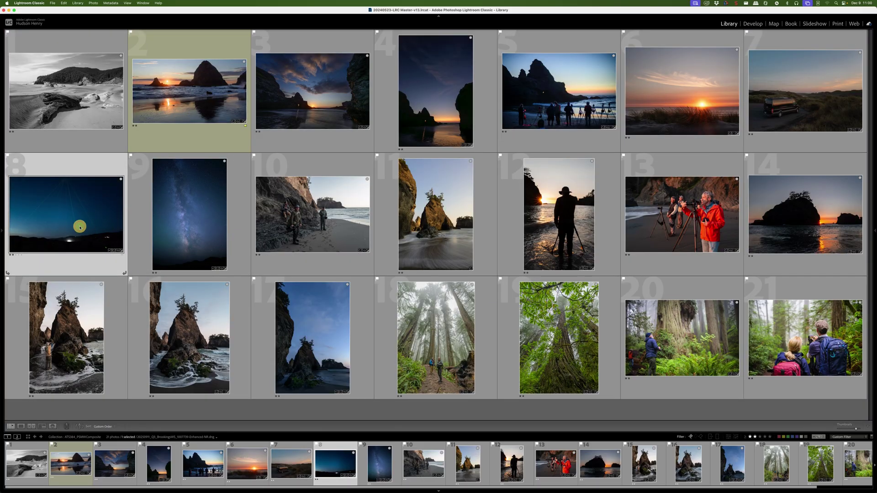
double_click(80, 227)
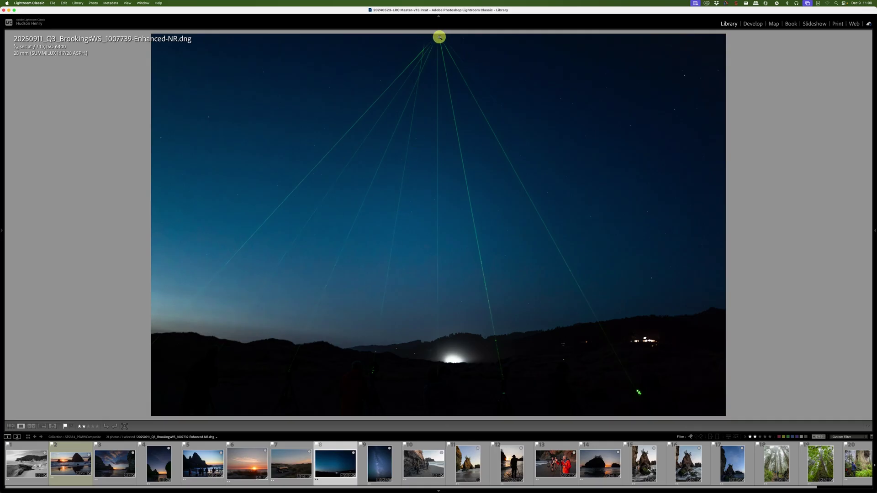
key("g")
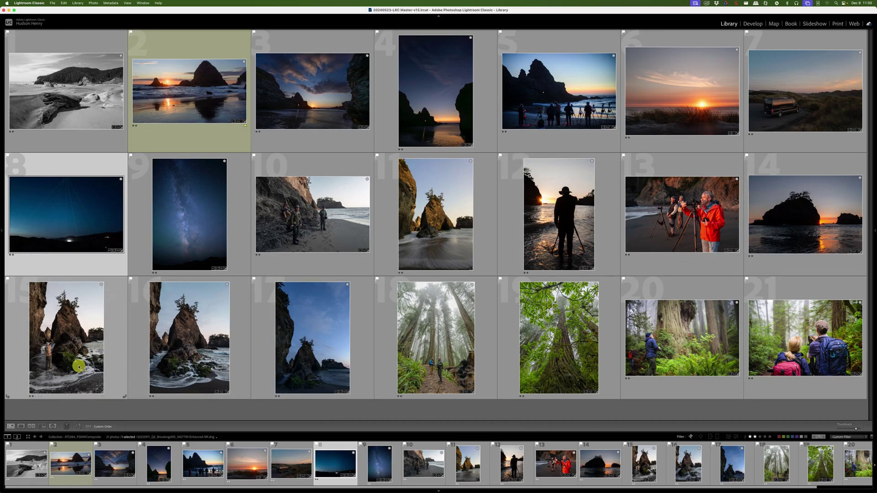
- Check sea-stack photo 17 at 1:1, then open the Milky Way photo in Develop
left_click(316, 359)
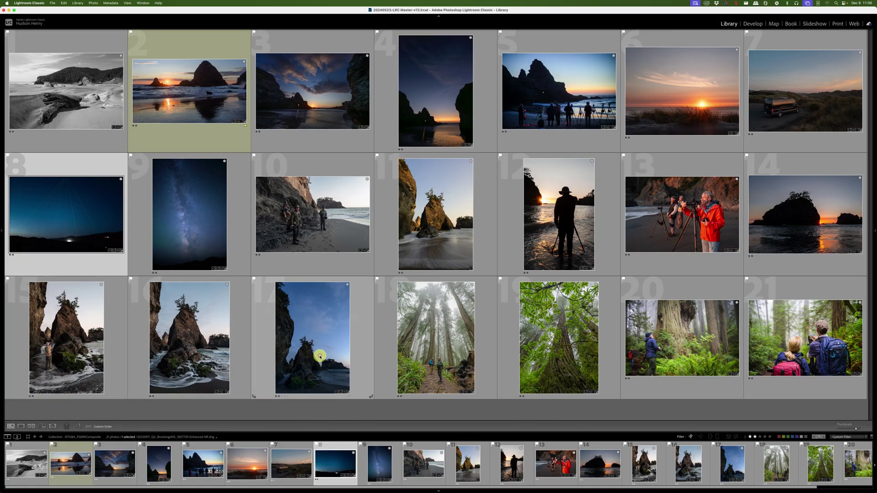
double_click(320, 357)
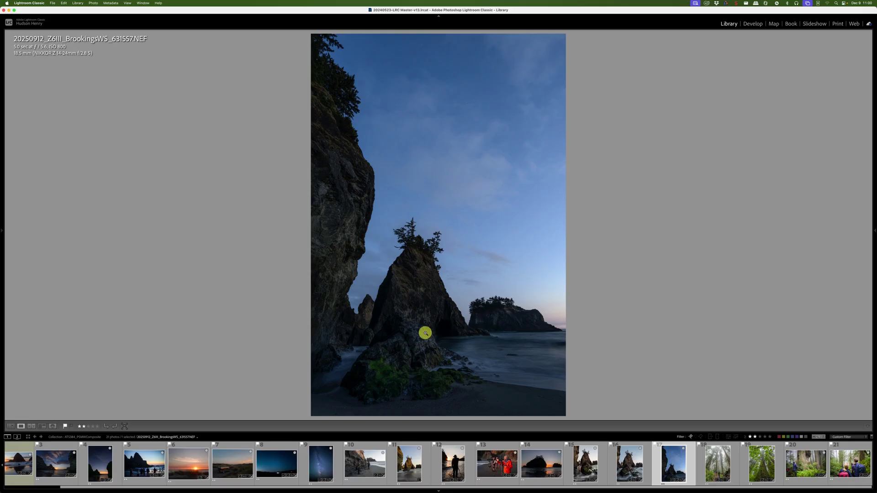
left_click(407, 340)
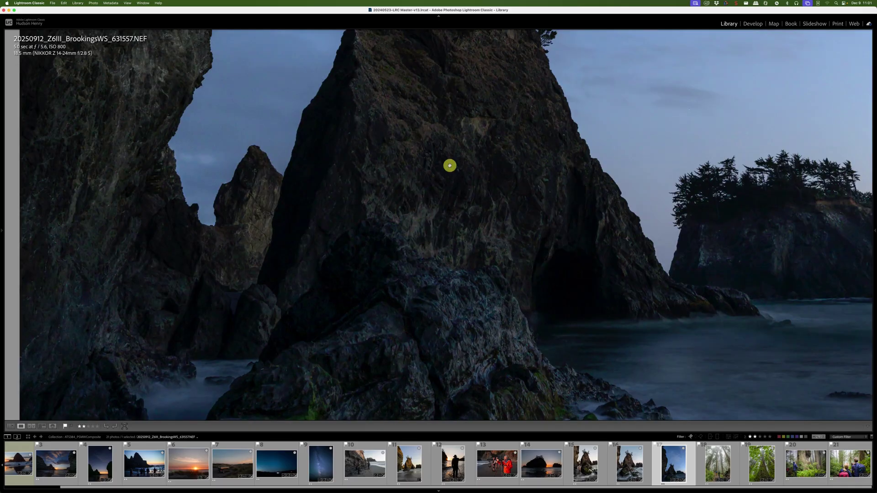
left_click_drag(450, 165, 456, 383)
left_click(450, 235)
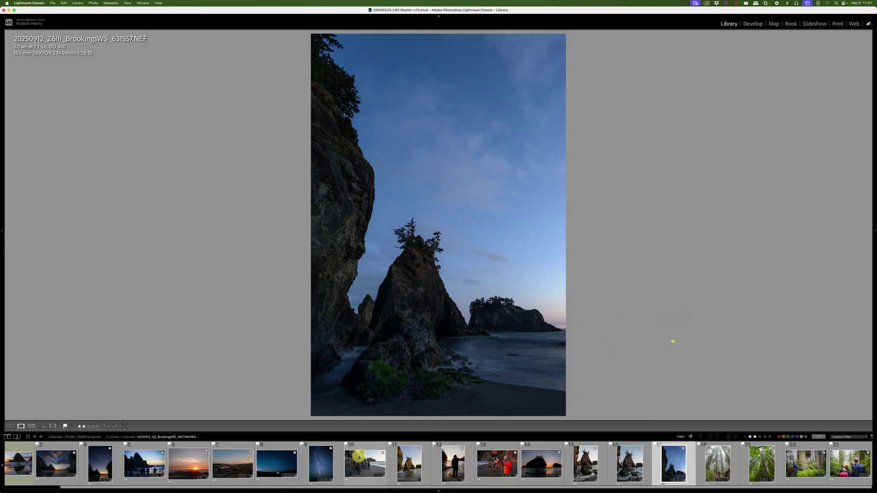
left_click(323, 467)
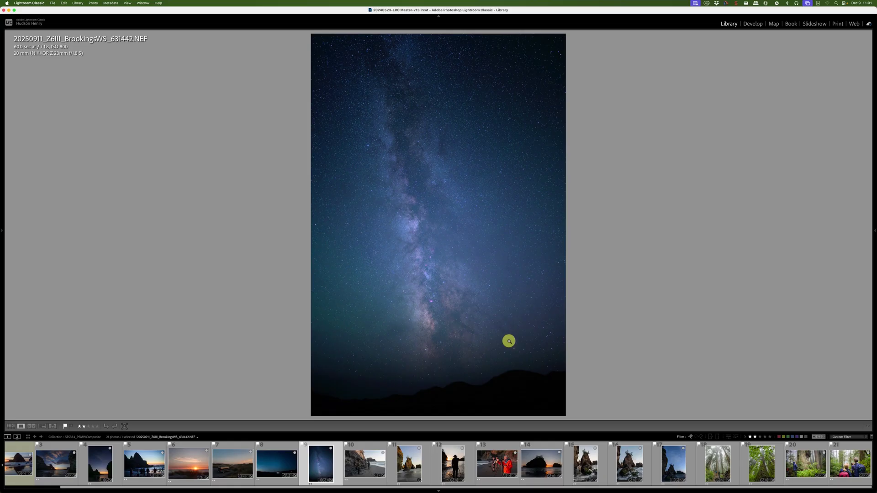
key("g")
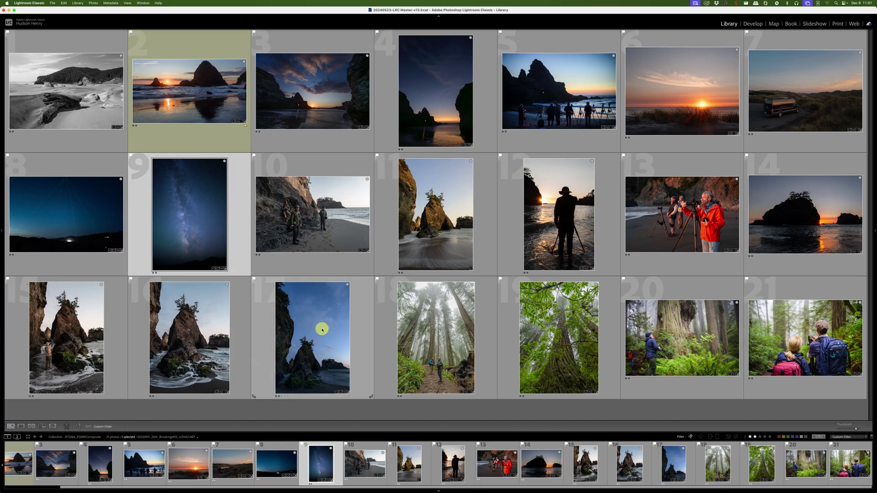
double_click(215, 251)
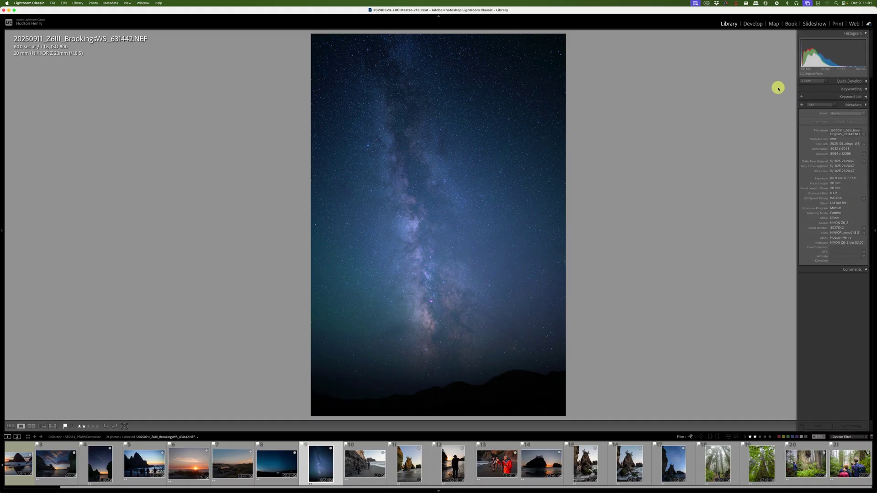
left_click(754, 26)
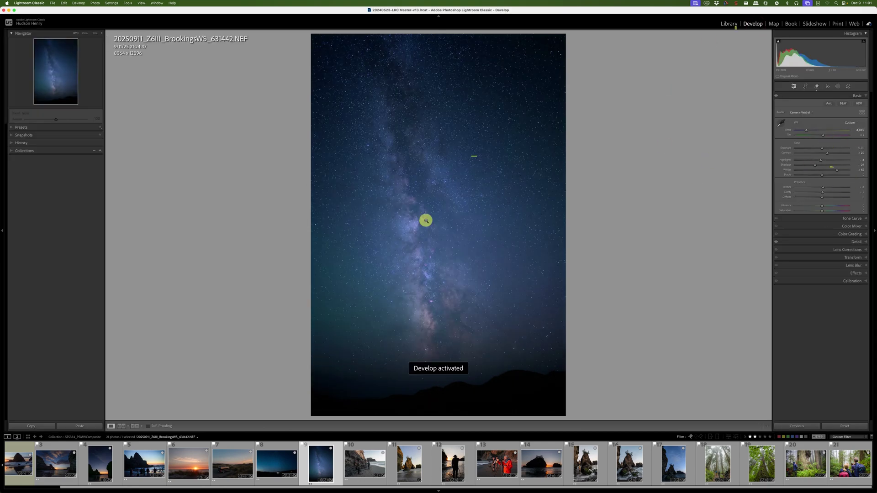
- Open the Detail panel and inspect the Milky Way star detail at 1:1
left_click(856, 243)
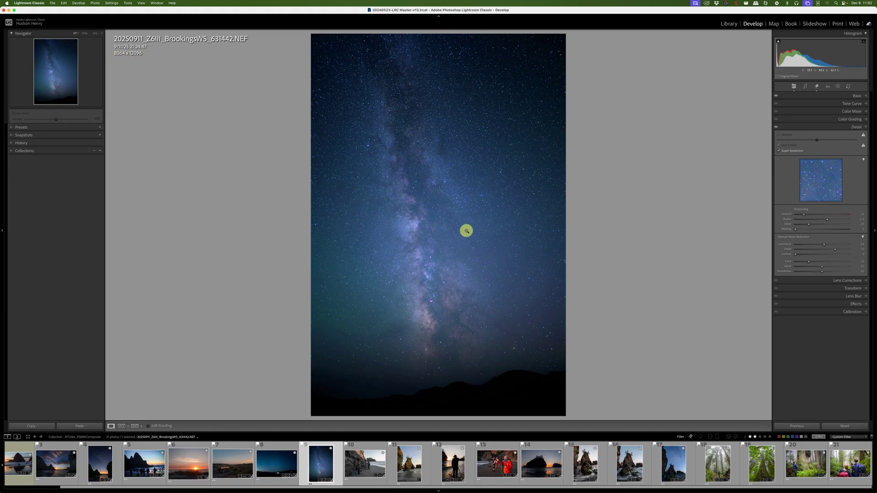
left_click(438, 228)
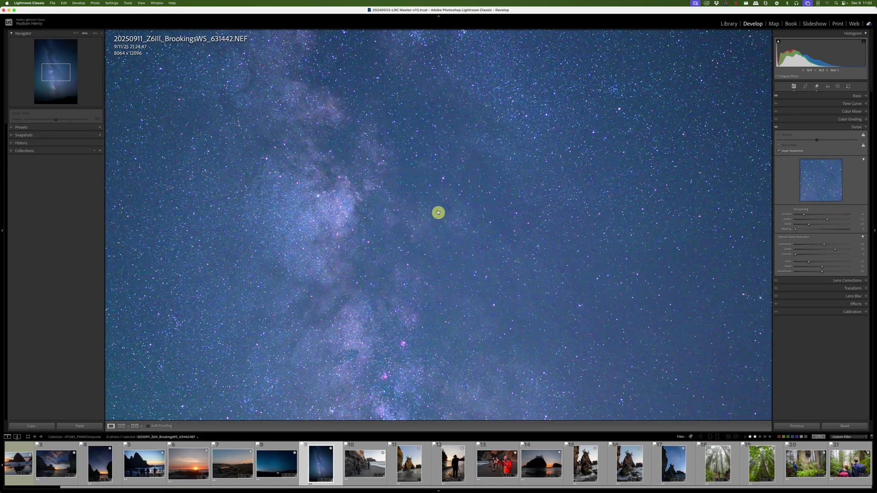
left_click(438, 212)
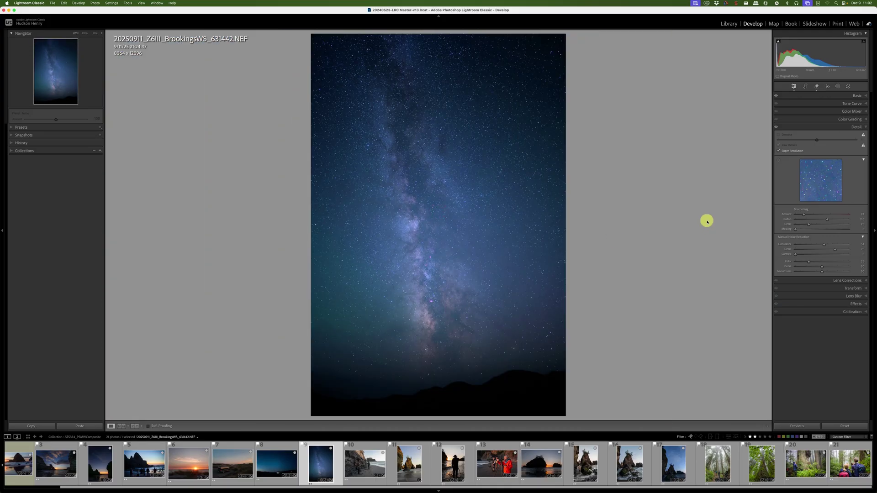
left_click_drag(407, 122, 524, 337)
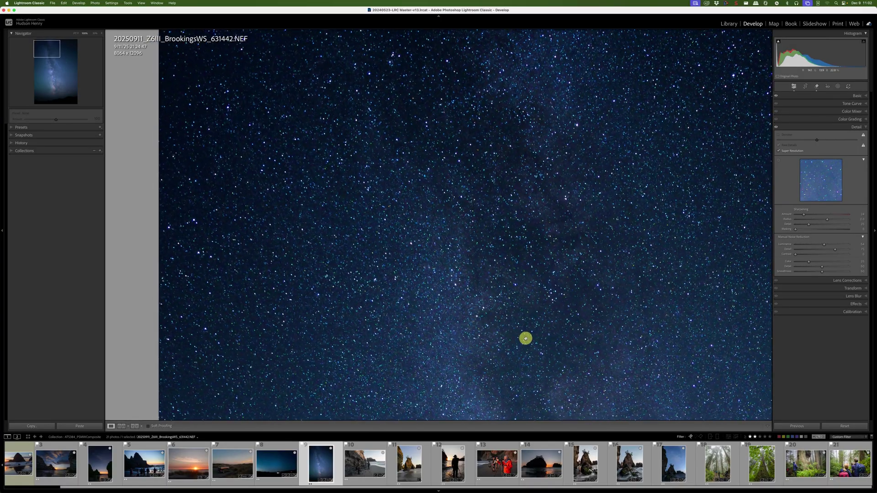
left_click(510, 266)
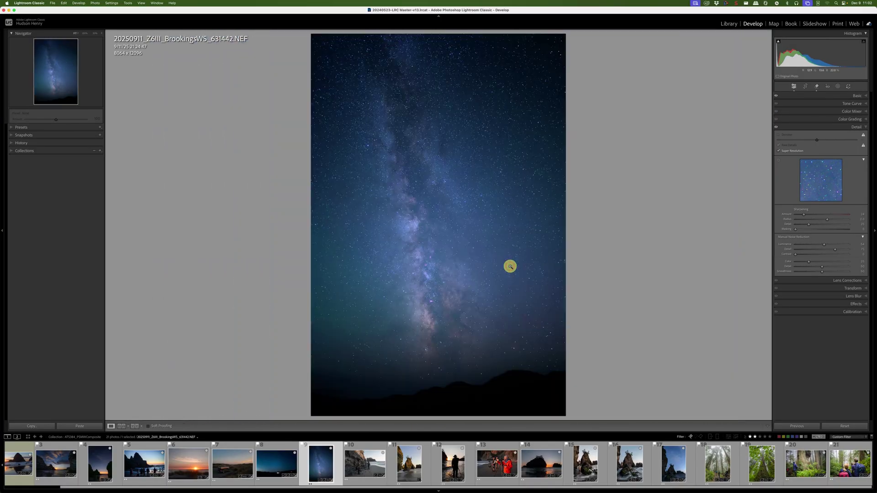
- Check the sea-stack tree at 100%, tick Super Resolution, and return to the Library grid
left_click(677, 470)
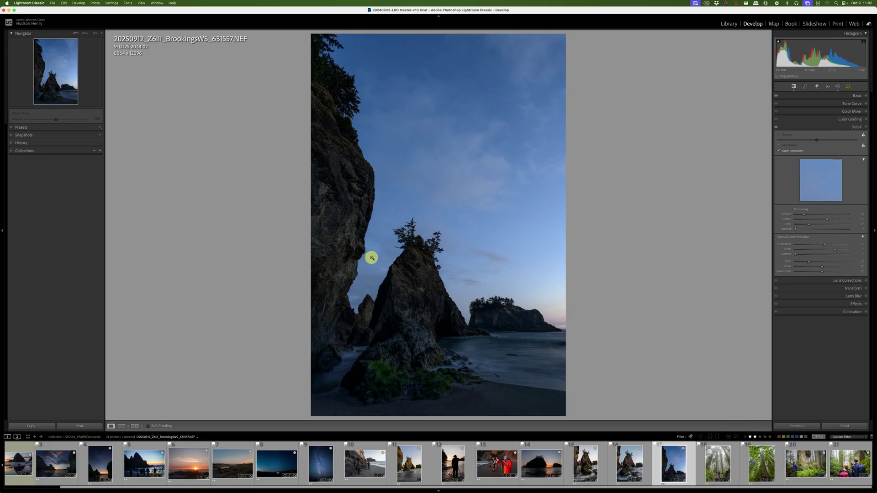
left_click(416, 229)
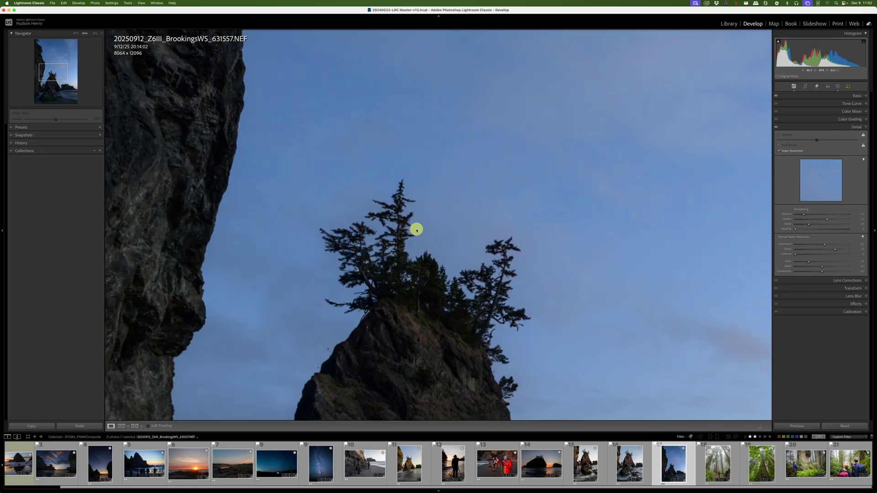
left_click(417, 229)
left_click(417, 229)
left_click(416, 229)
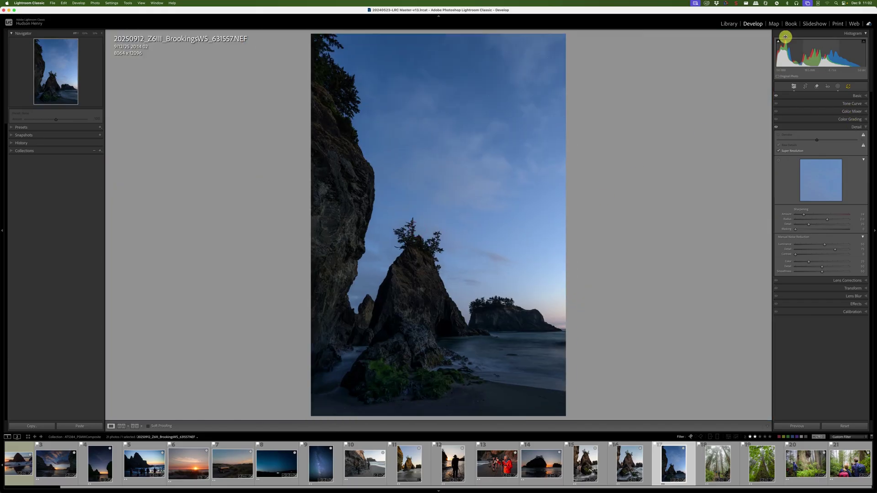
left_click(778, 152)
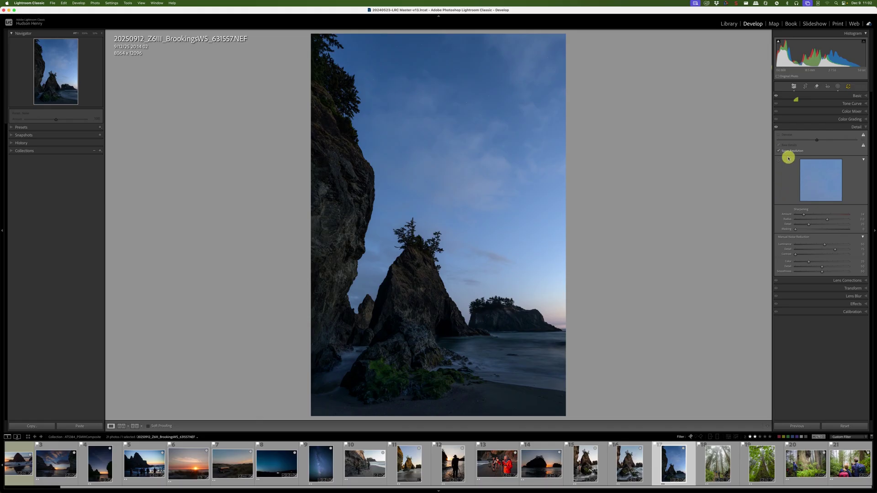
key("g")
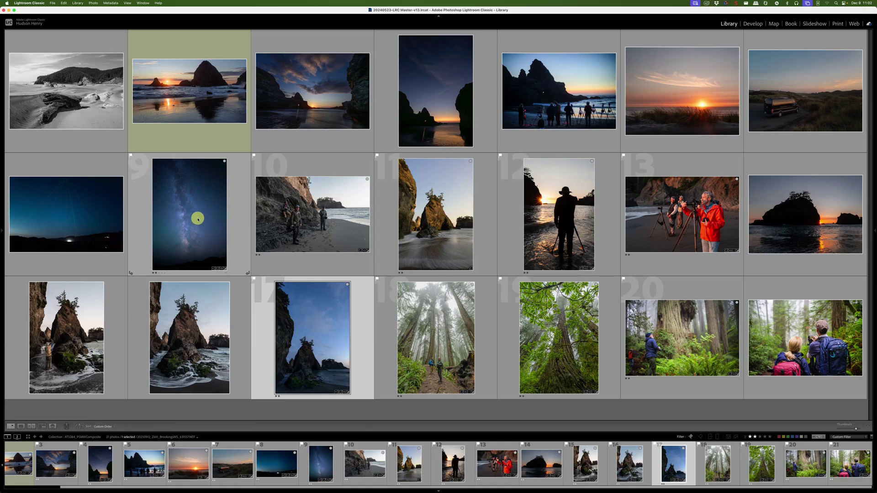
- Send the Milky Way and sea-stack photos to Photoshop with Edit In > Open as Layers
left_click(198, 219, "super")
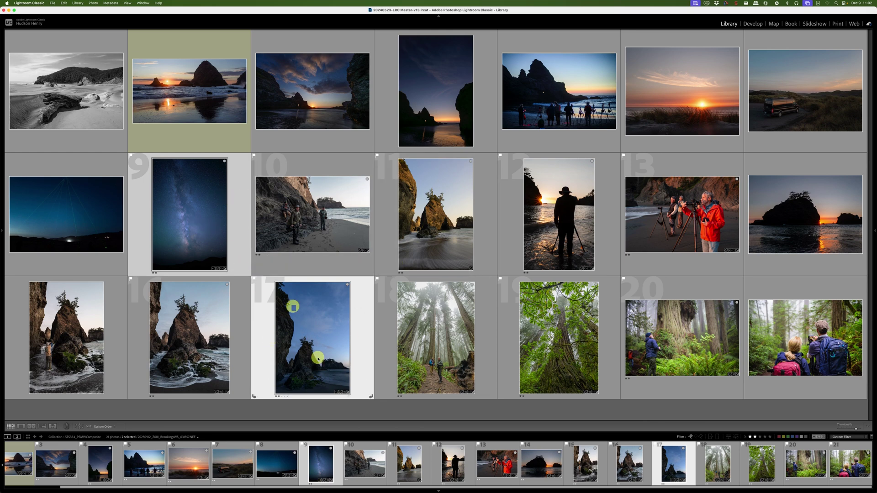
right_click(200, 226)
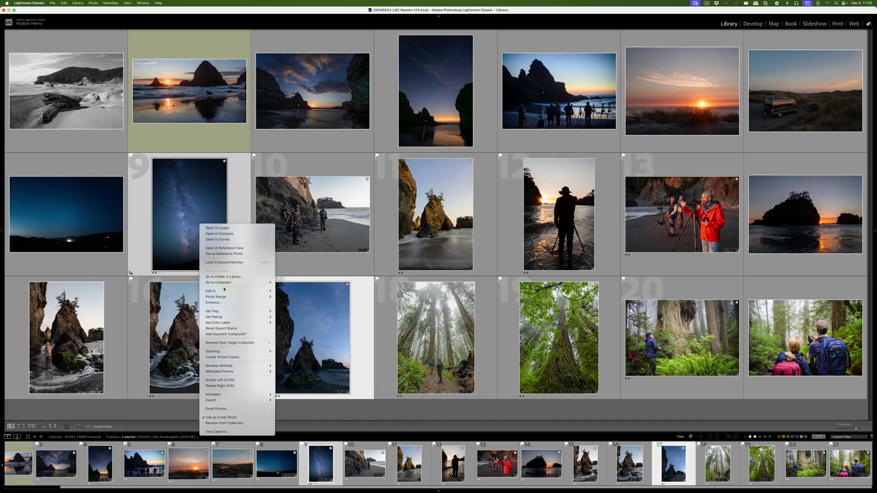
mouse_move(227, 294)
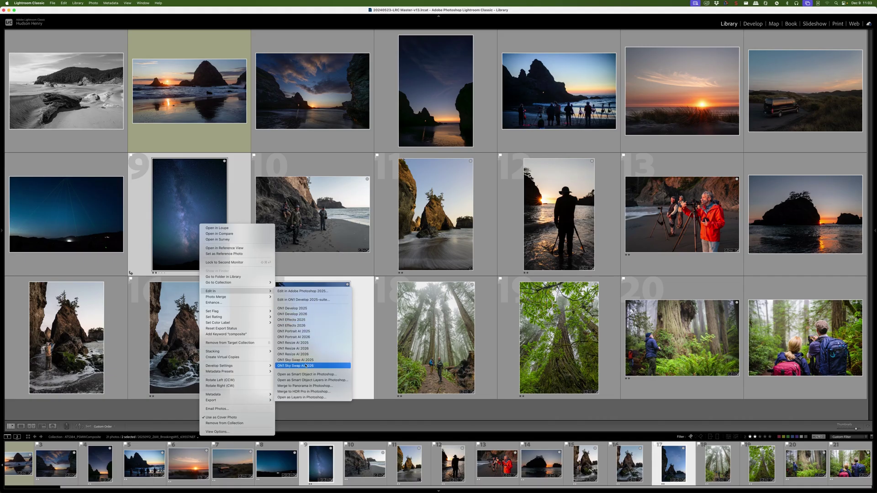
left_click(311, 398)
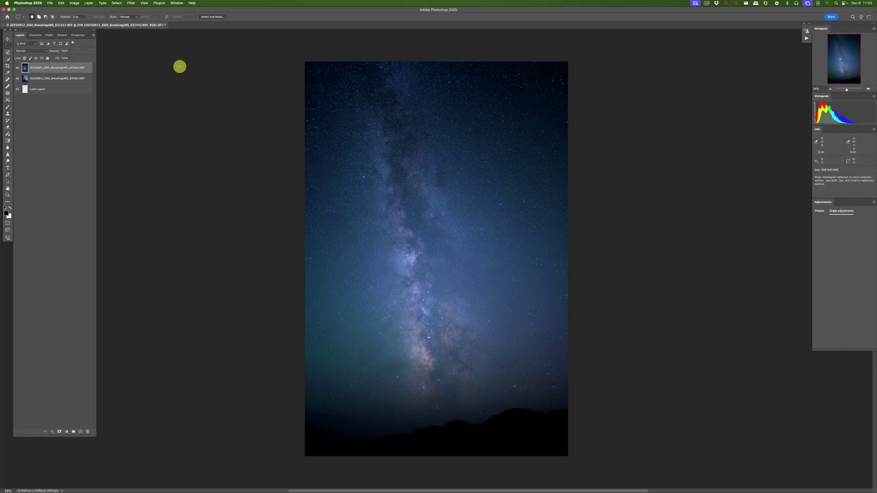
left_click(177, 4)
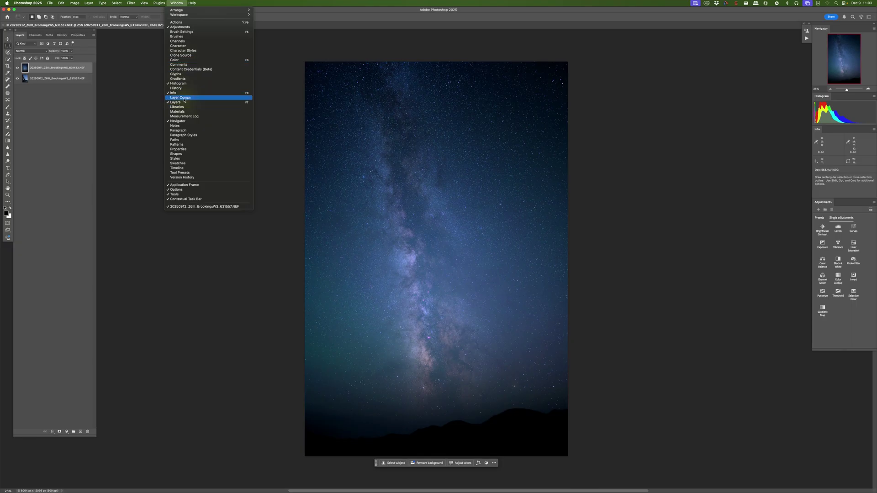
- Compare the layers by toggling visibility, then drag the sea-stack layer above the Milky Way layer
left_click(48, 119)
left_click(17, 69)
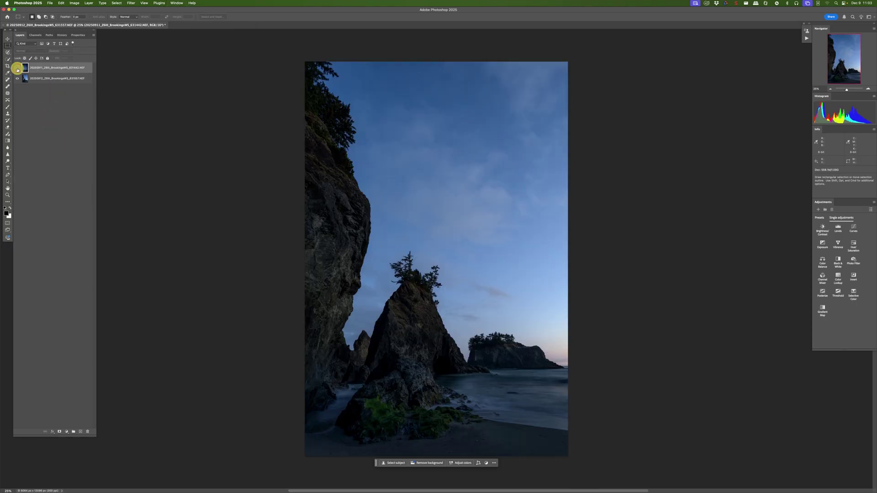
left_click(18, 68)
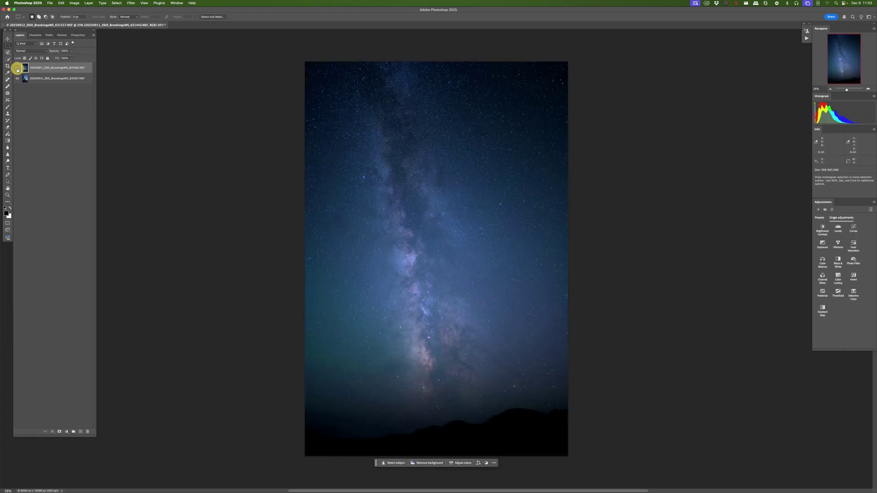
left_click(17, 68)
left_click(17, 69)
left_click_drag(42, 81, 16, 70)
left_click(17, 69)
left_click(18, 69)
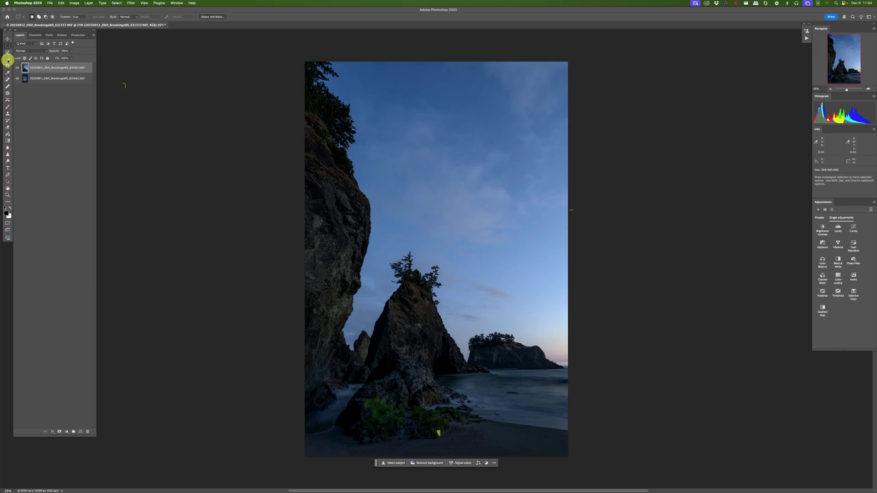
- Select the sky above the cliffs using Quick Selection with a brush of about 1400 px
left_click(8, 60)
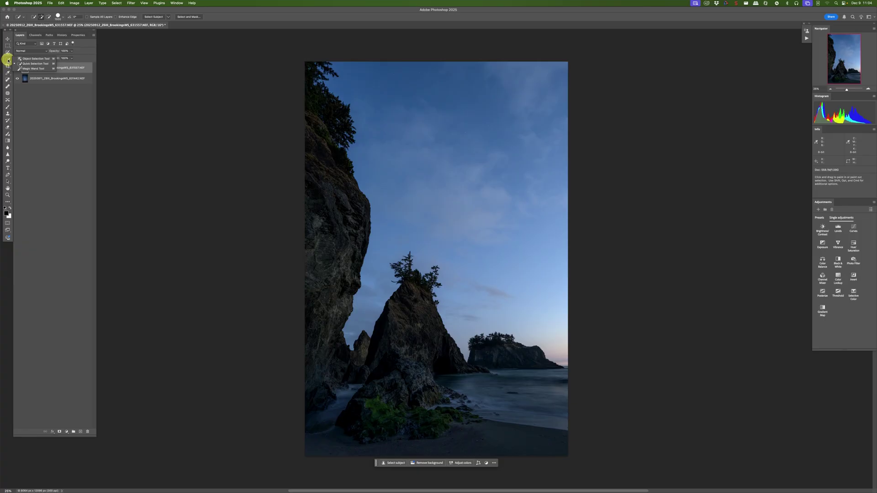
mouse_move(8, 60)
left_mouse_down()
mouse_move(24, 61)
mouse_move(27, 73)
mouse_move(29, 65)
left_mouse_up()
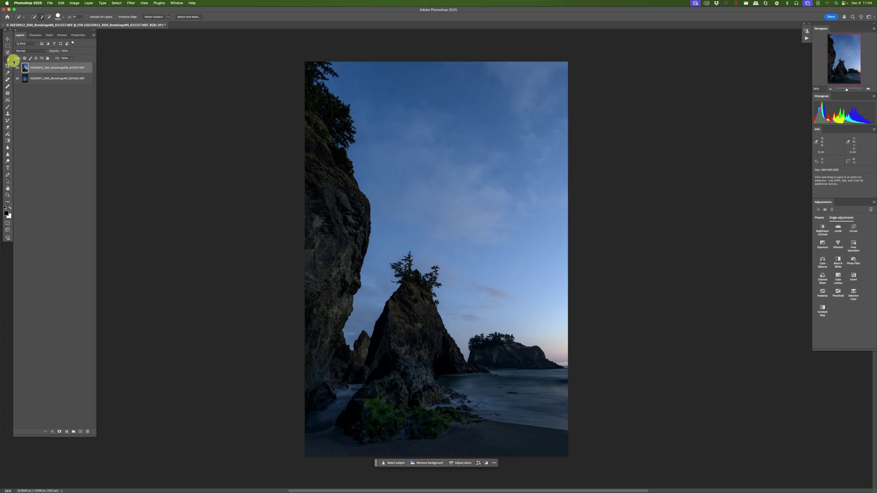
left_click_drag(9, 61, 9, 60)
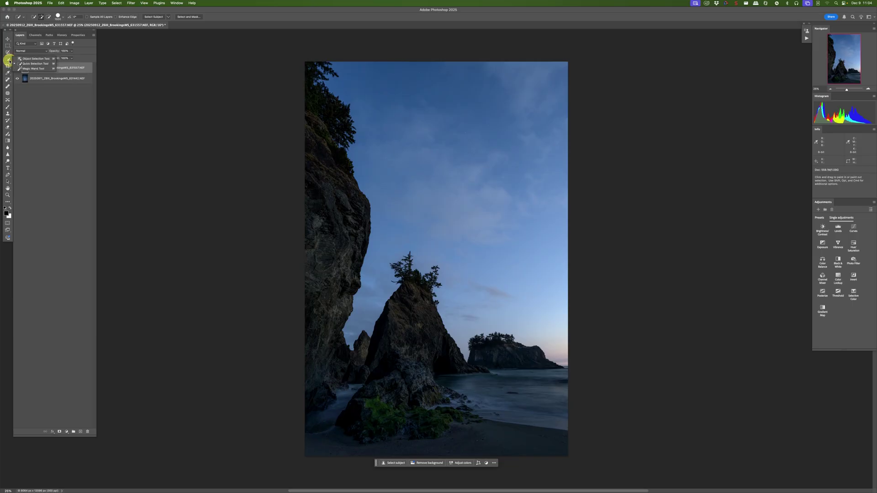
left_click(10, 61)
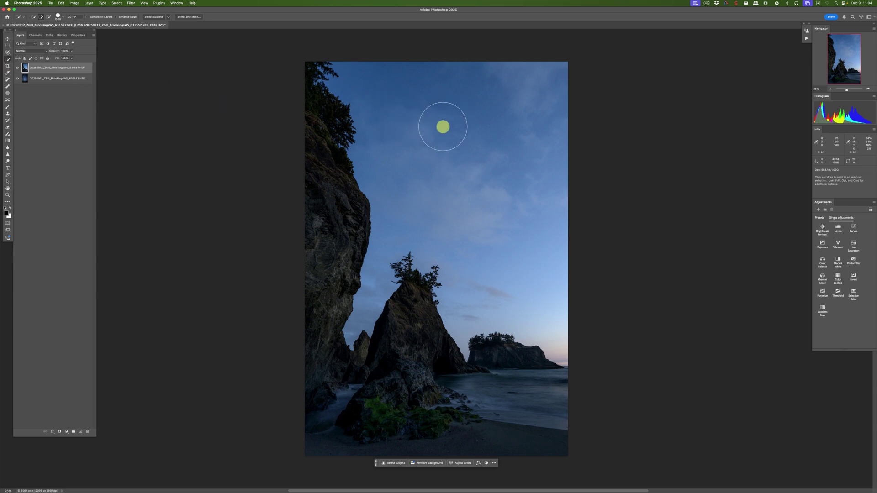
key("bracketleft")
key("bracketleft")
key("bracketleft")
key("bracketleft")
key("bracketright")
key("bracketright")
key("bracketright")
left_click(367, 83)
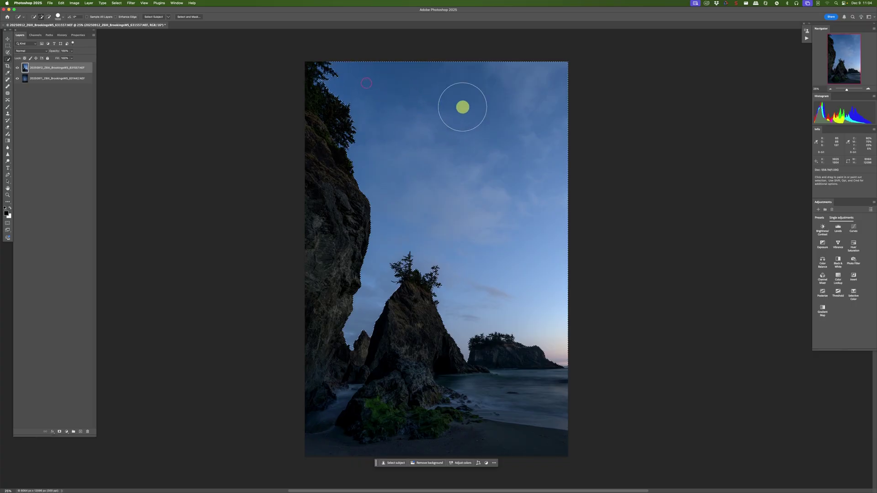
left_click(504, 149)
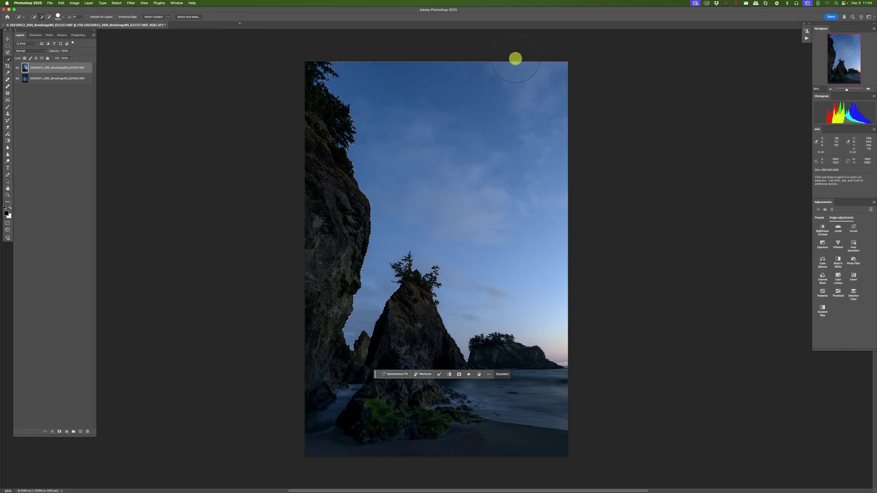
left_click(118, 3)
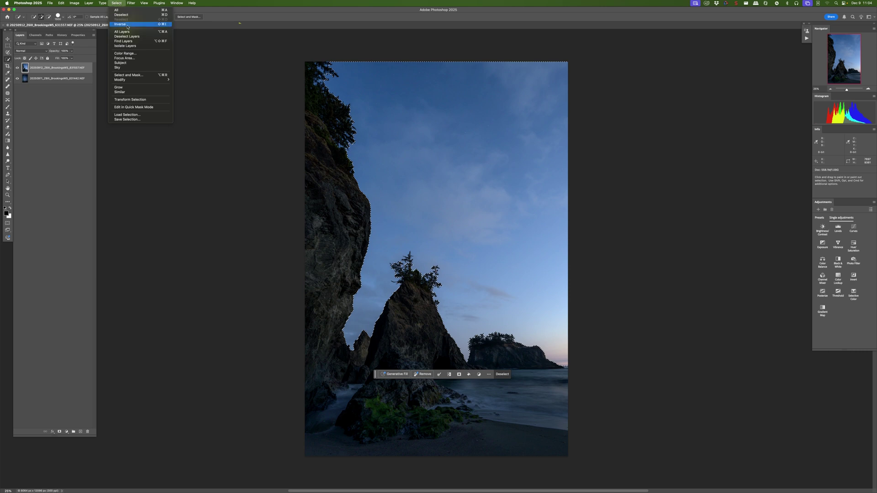
- Invert the selection with Select > Inverse so the cliffs, sea stacks and beach are selected
left_click(120, 24)
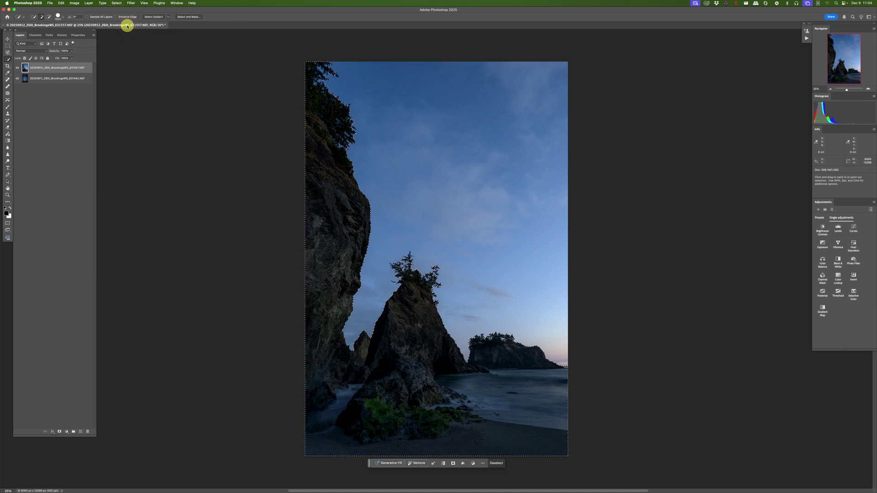
- Open Select and Mask, preview On Layers, and choose the Refine Edge Brush
left_click(191, 17)
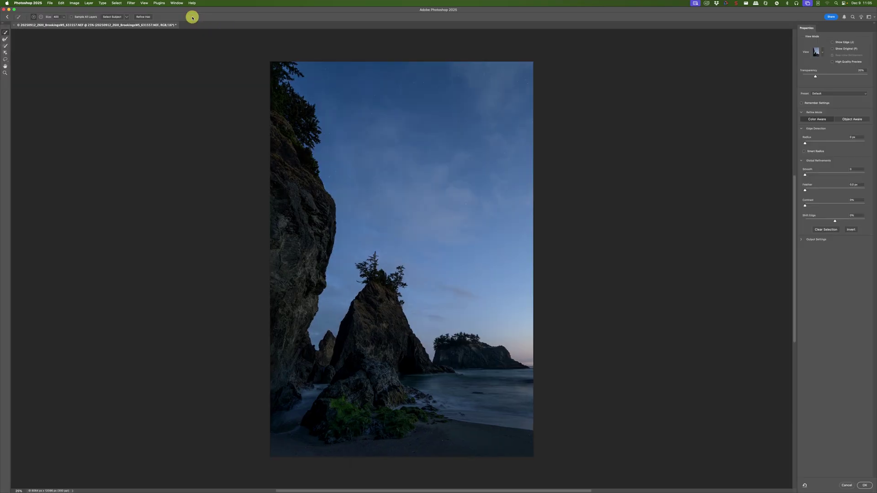
left_click(821, 53)
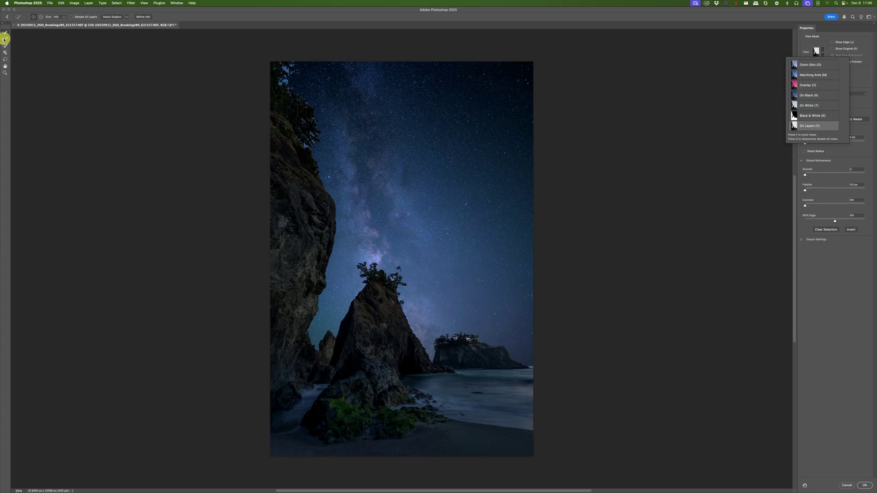
left_click(5, 40)
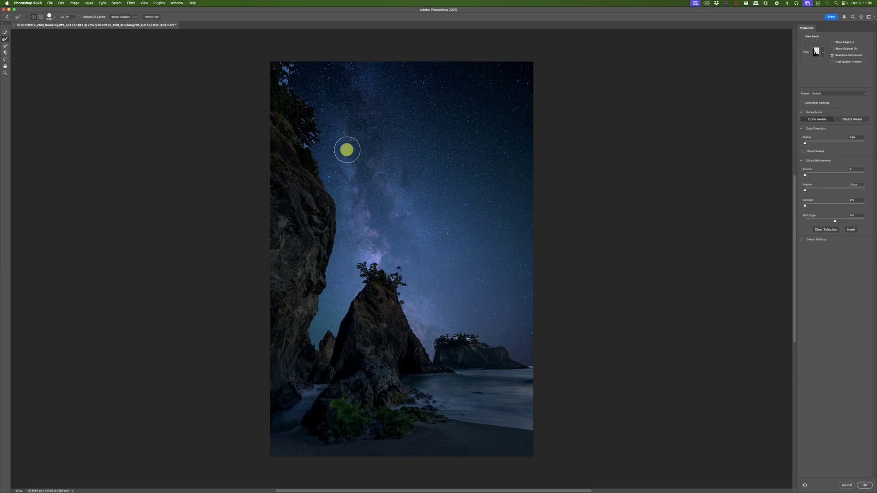
- Enlarge the Refine Edge brush, refine the rock edges, and accept the selection with OK
key("bracketright")
key("bracketright")
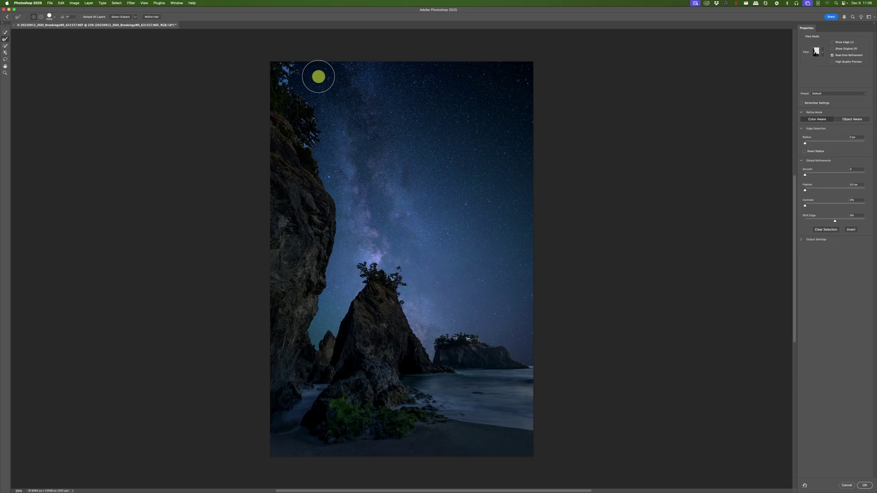
key("bracketright")
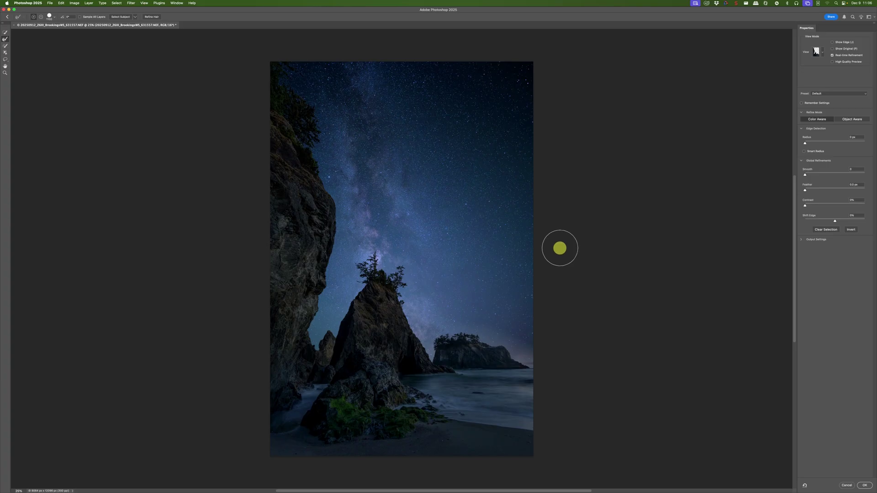
left_click(866, 486)
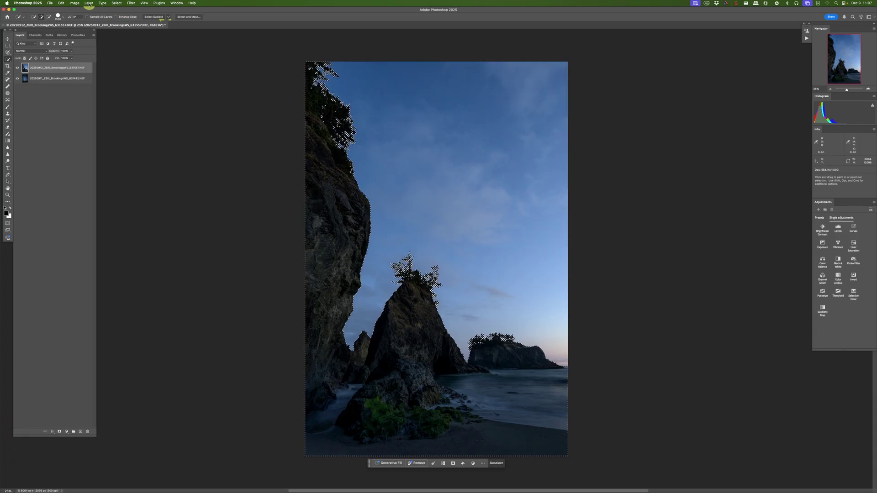
- Add a Layer > Layer Mask > Reveal Selection mask to the top seascape layer
left_click(89, 3)
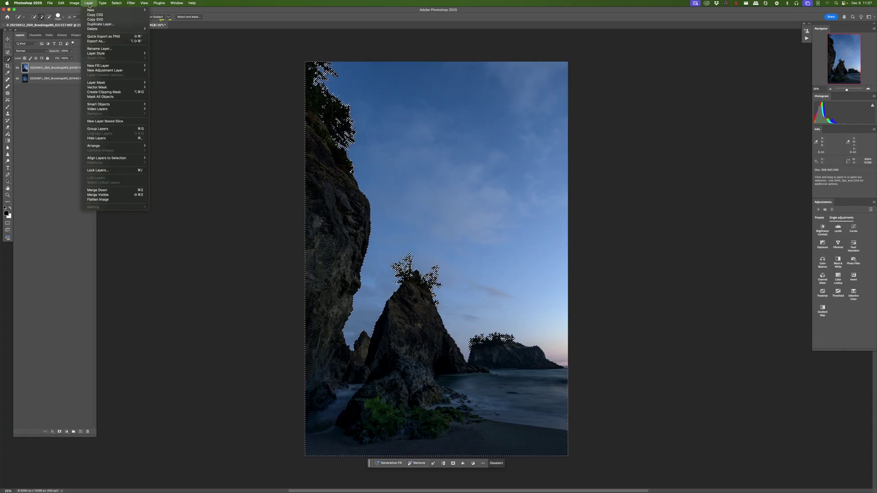
mouse_move(110, 85)
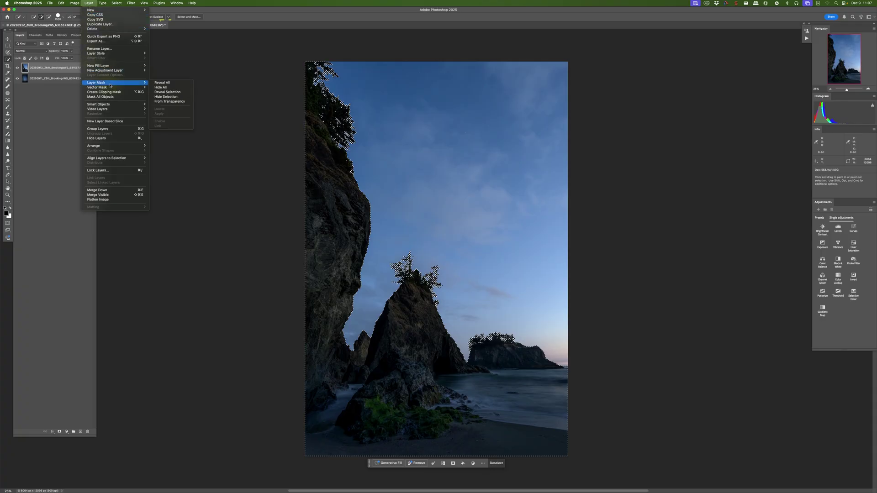
left_click(185, 94)
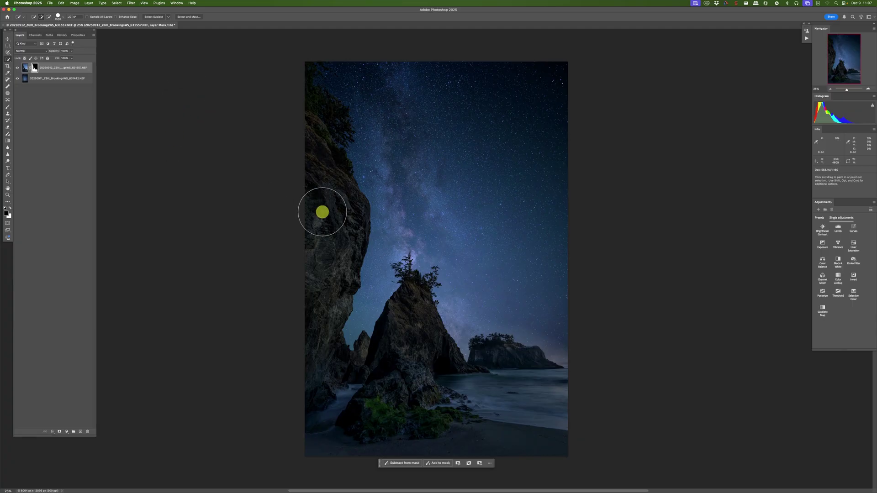
key("super+equal")
key("super+equal")
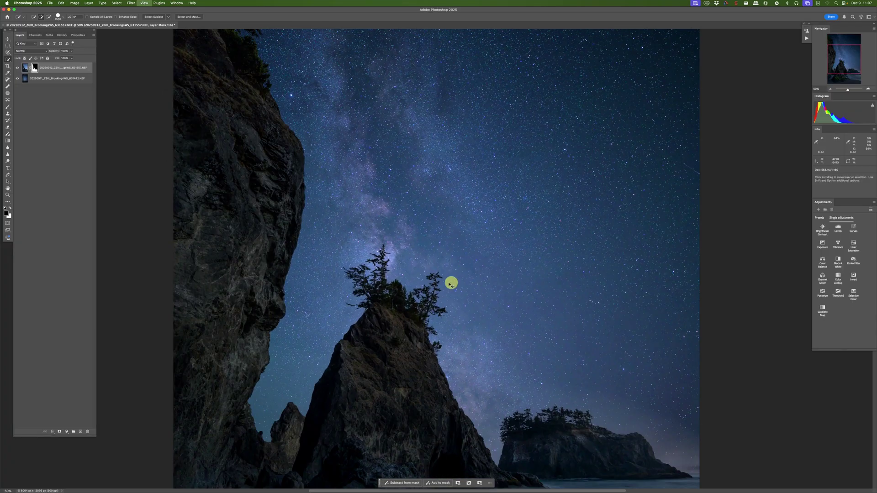
key("super+equal")
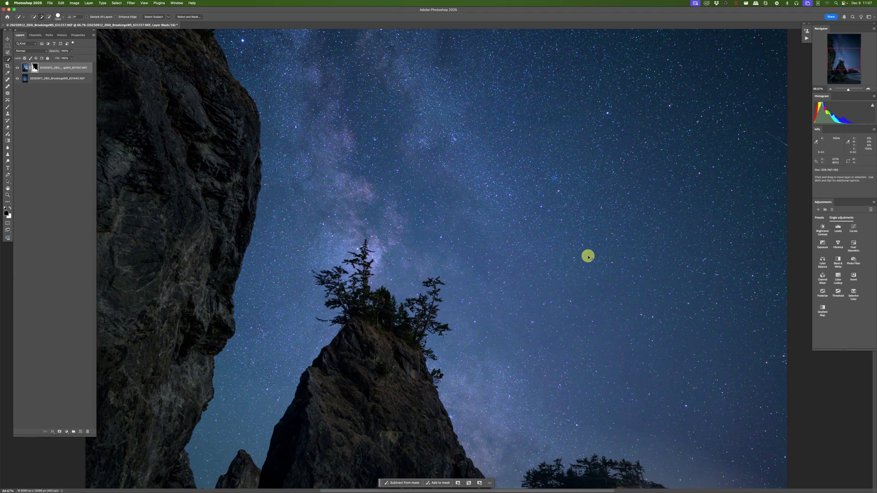
mouse_move(480, 300)
left_mouse_down()
mouse_move(429, 149)
mouse_move(509, 241)
mouse_move(522, 279)
left_mouse_up()
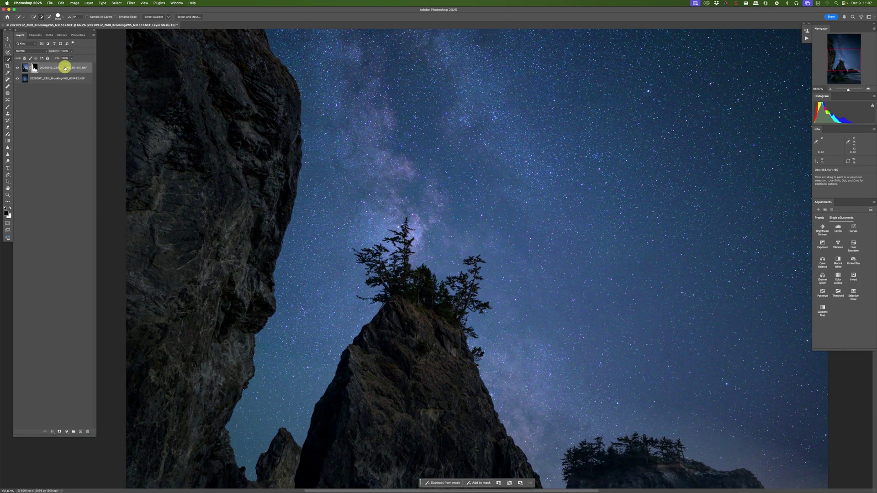
key("super+0")
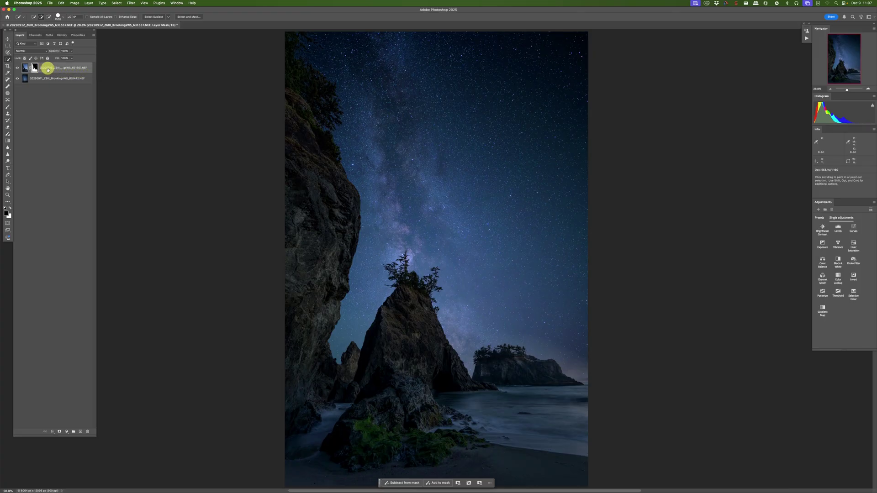
right_click(47, 69)
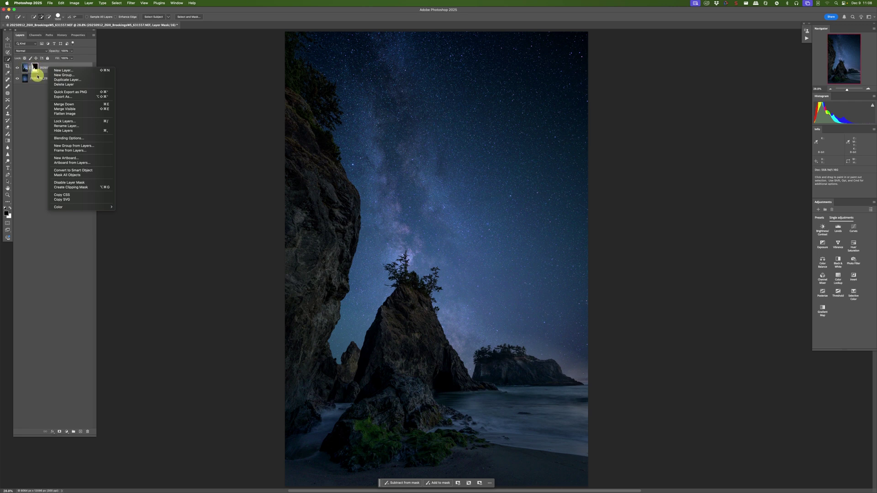
- Target the seascape layer's image and convert it, with its mask, into a smart object
left_click(29, 66)
left_click(25, 68)
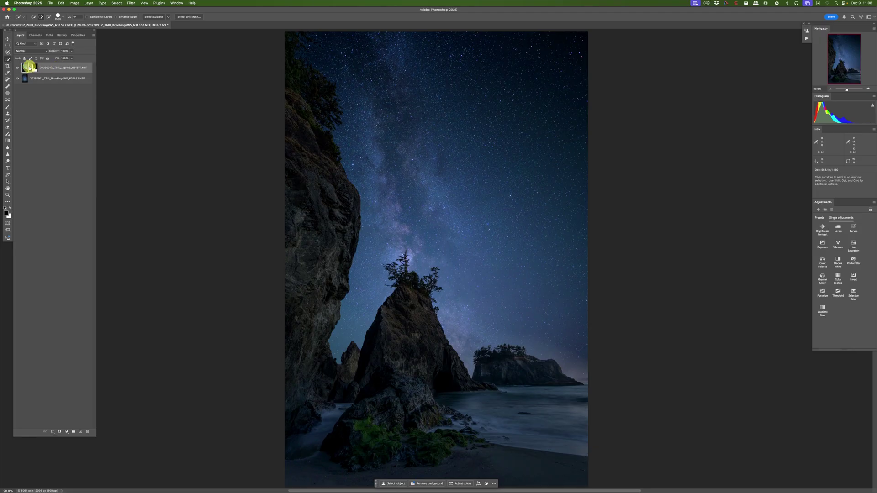
right_click(50, 69)
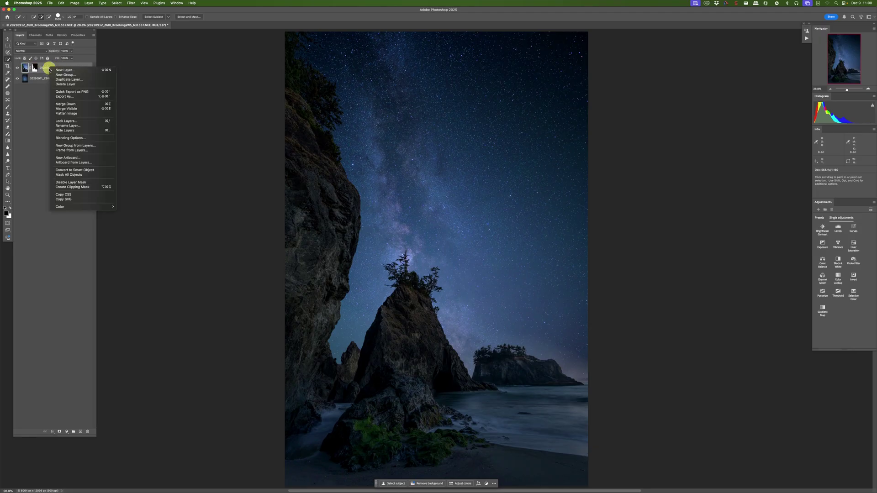
left_click(91, 172)
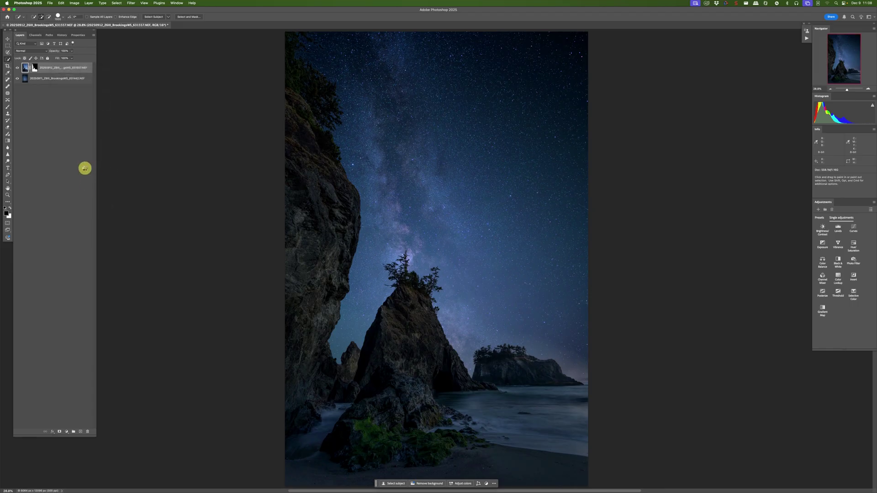
left_click(8, 39)
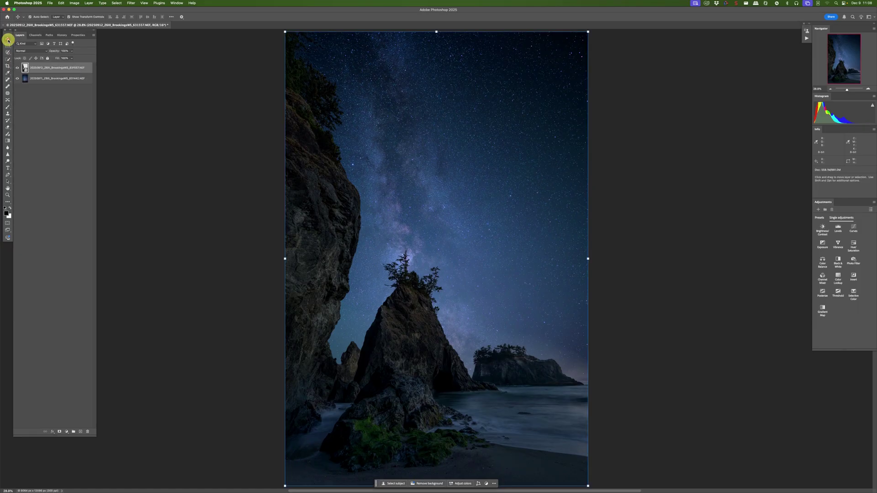
left_click(440, 34)
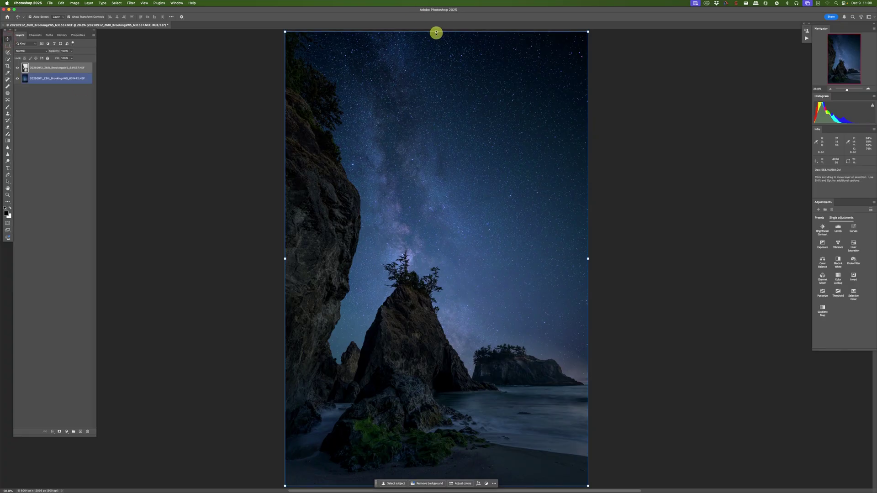
- Scale the seascape foreground down to about 89% from its top-left corner, then select the sky layer
left_click(436, 32)
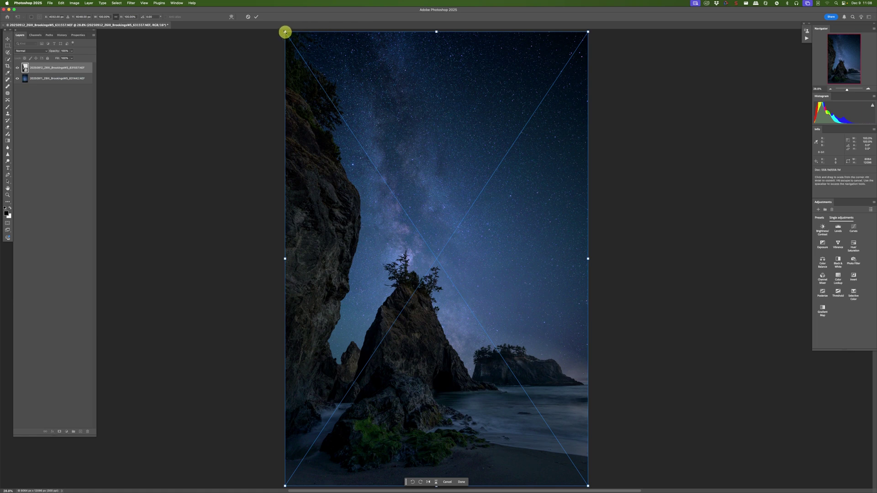
left_click_drag(285, 32, 327, 74)
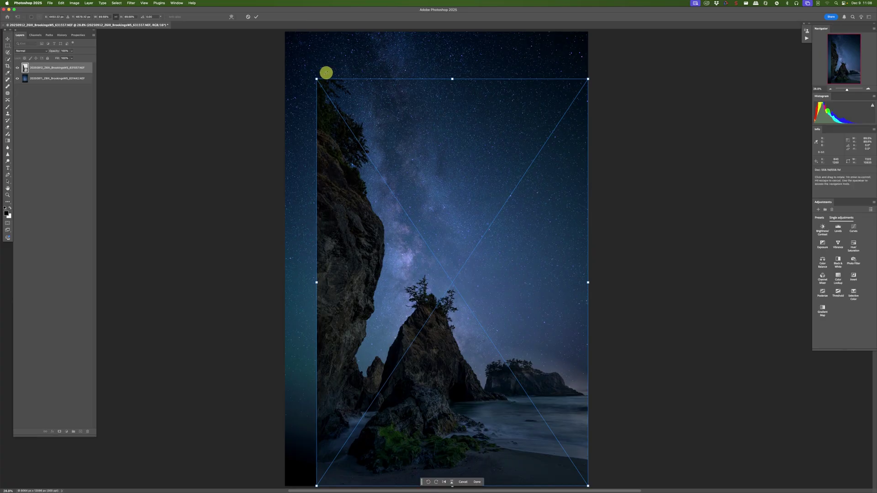
left_click(68, 80)
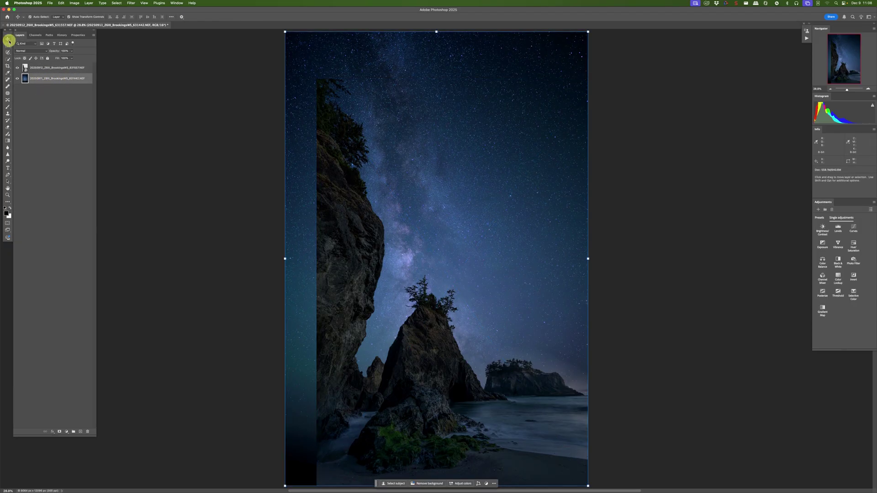
- Slide the Milky Way sky layer to the right and nudge it vertically to realign it
left_click_drag(450, 155, 481, 152)
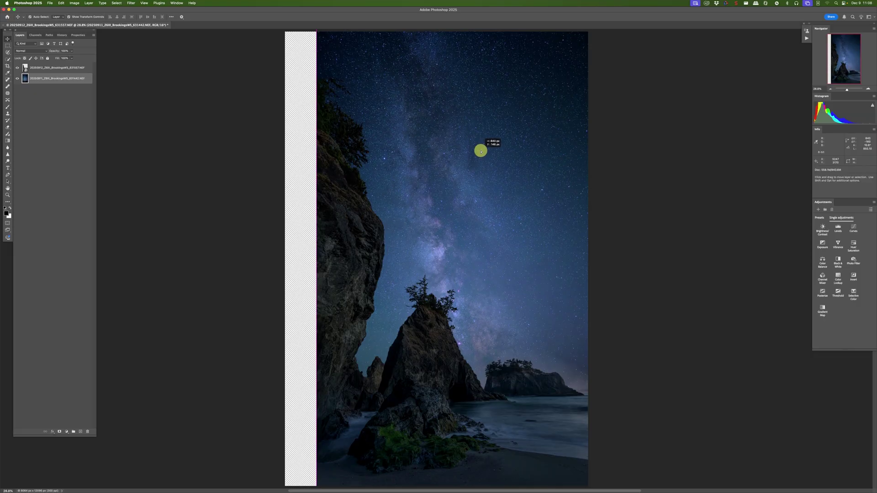
left_click_drag(481, 152, 482, 129)
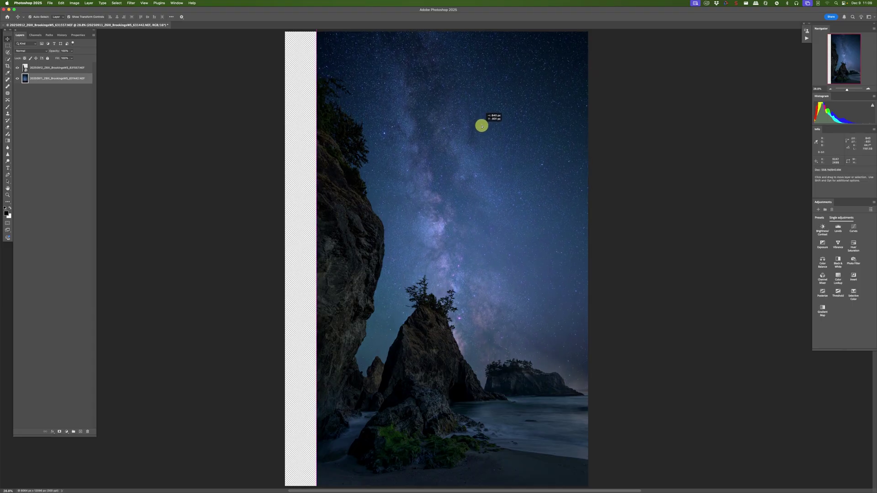
mouse_move(484, 130)
left_mouse_down()
mouse_move(483, 109)
mouse_move(482, 127)
left_mouse_up()
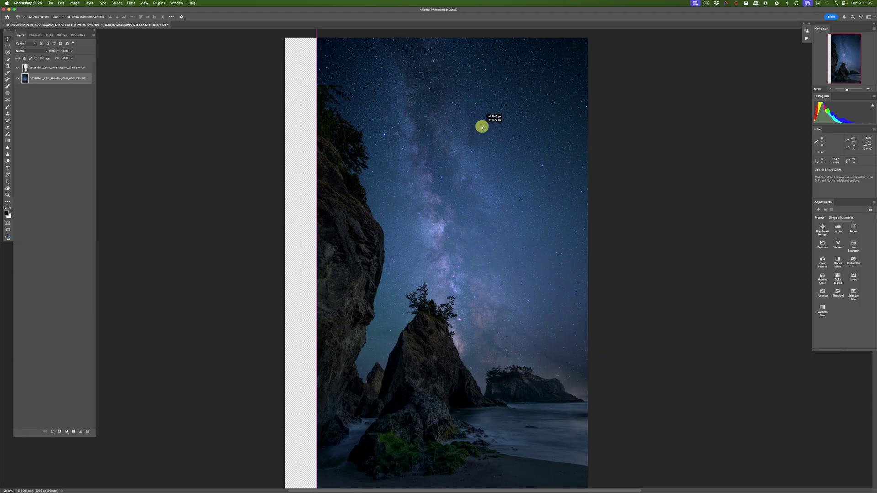
left_click_drag(482, 127, 488, 131)
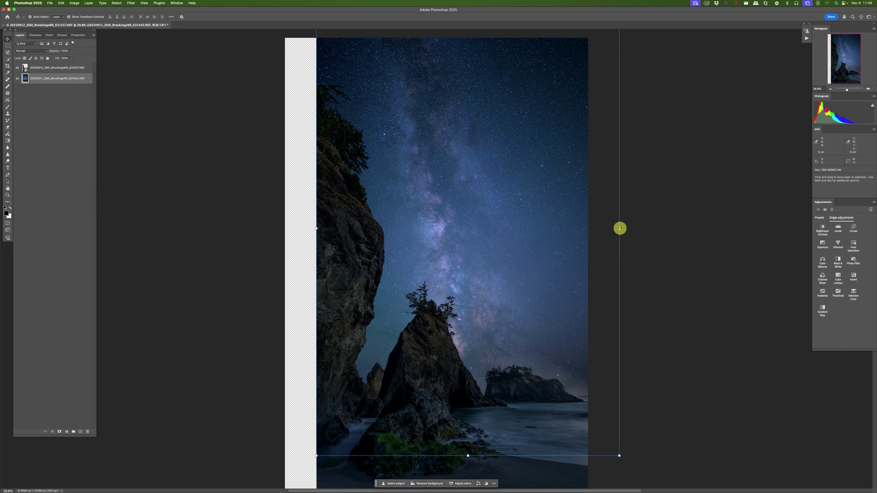
- Crop the canvas to about 7224 px wide, trimming the top margin and transparent left strip
left_click(7, 67)
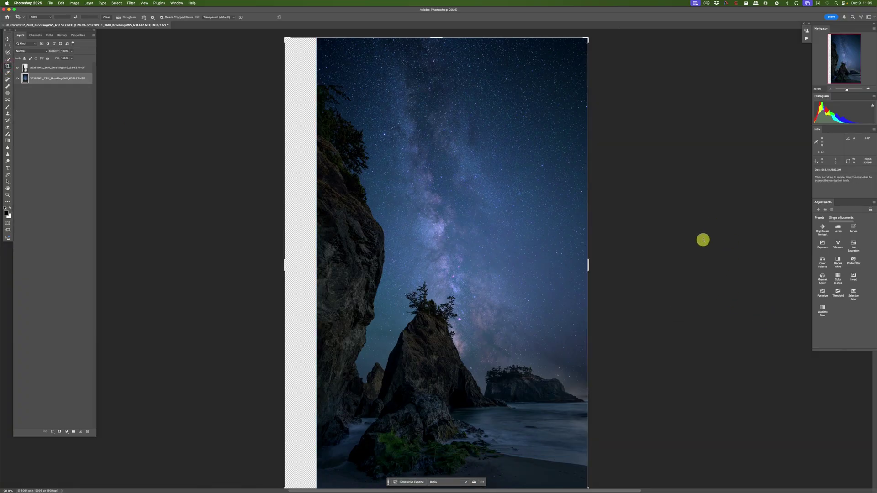
key("super+minus")
key("super+plus")
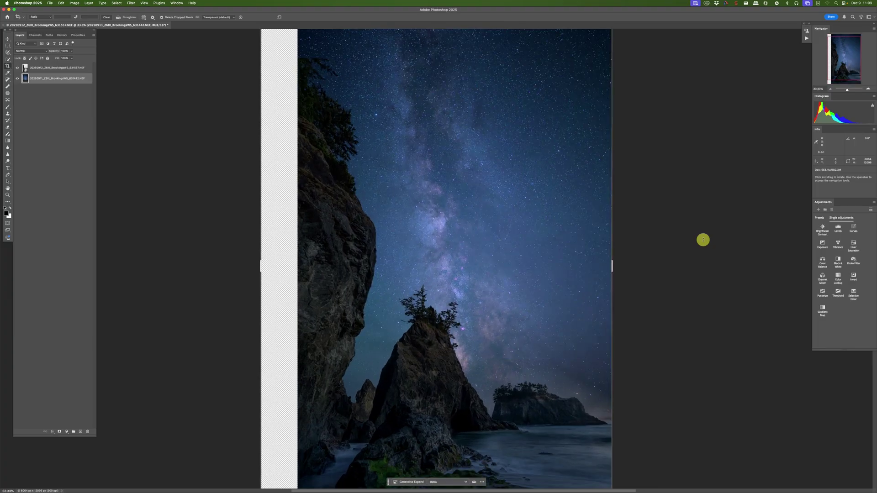
key("super+minus")
key("super+0")
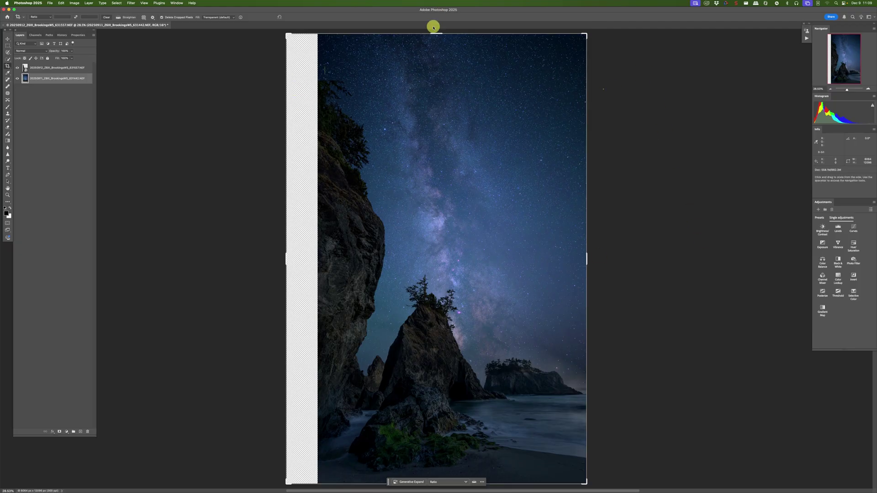
left_click_drag(437, 33, 434, 57)
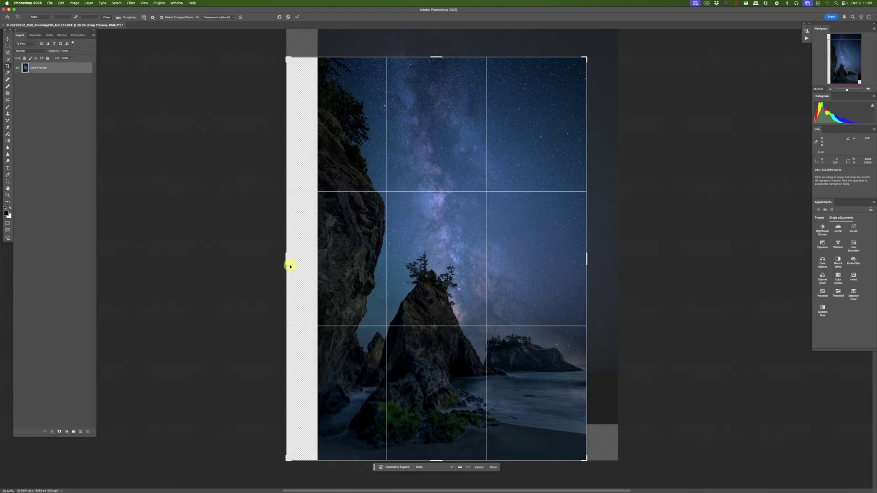
left_click_drag(287, 259, 301, 262)
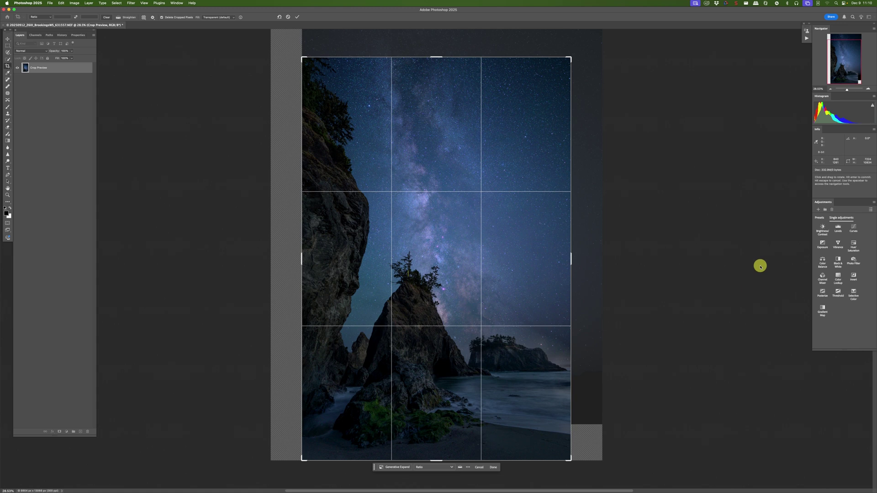
key("Return")
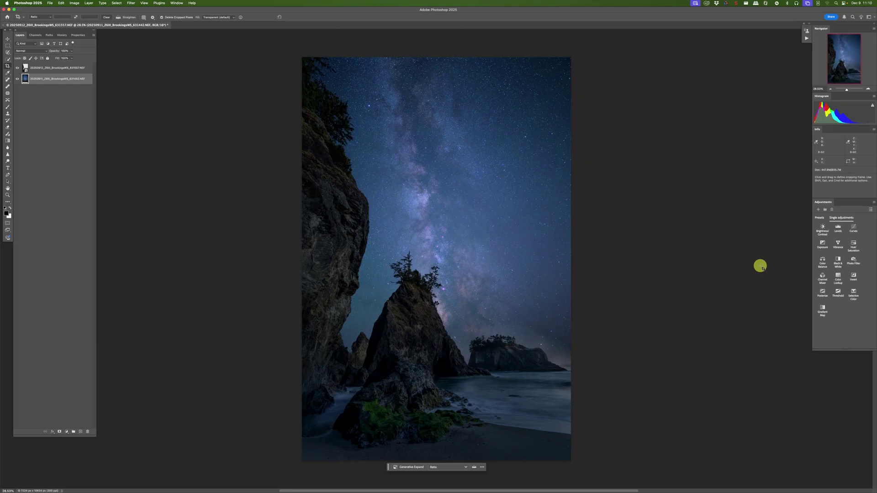
- Rasterize the top seascape smart object layer into an ordinary pixel layer
left_click(59, 68)
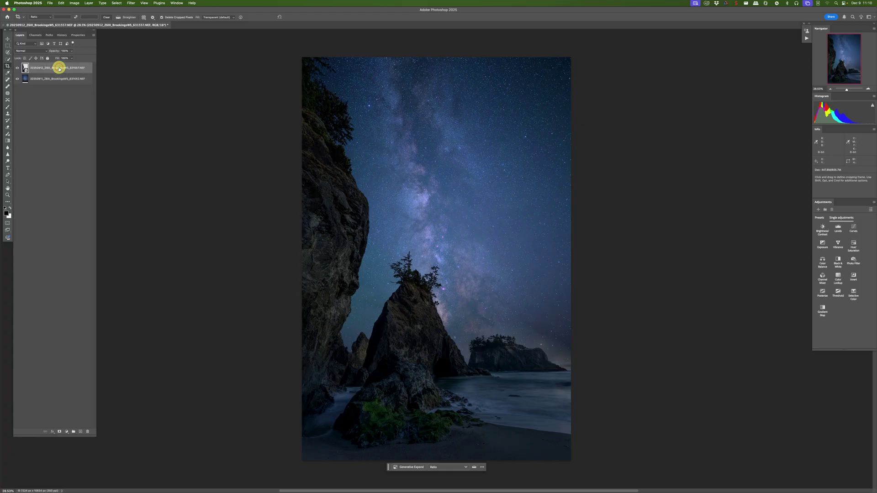
right_click(59, 68)
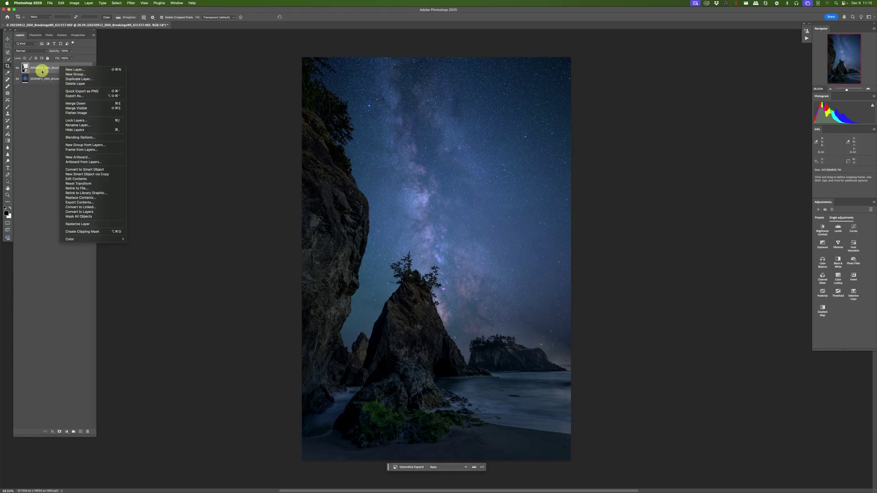
left_click(76, 223)
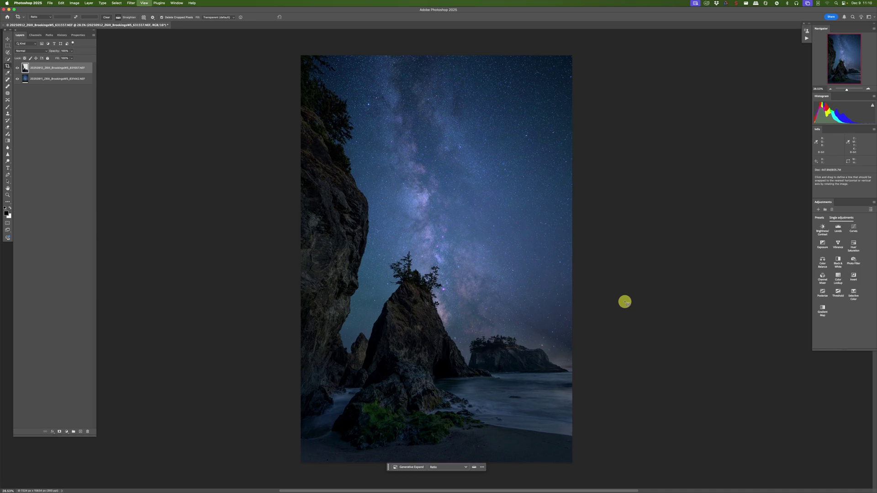
- Check the sky detail up close, then save the two-layer composite as a PSD
key("super+equal")
key("super+equal")
key("super+equal")
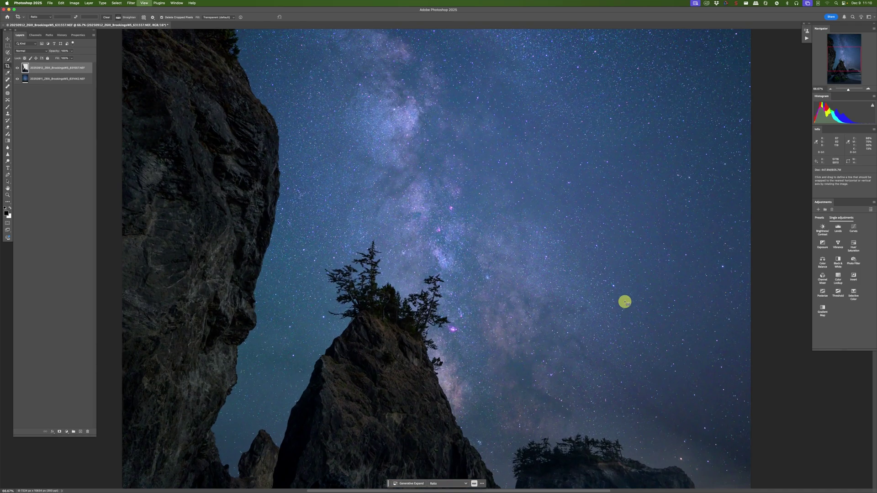
key("super+minus")
key("super+minus")
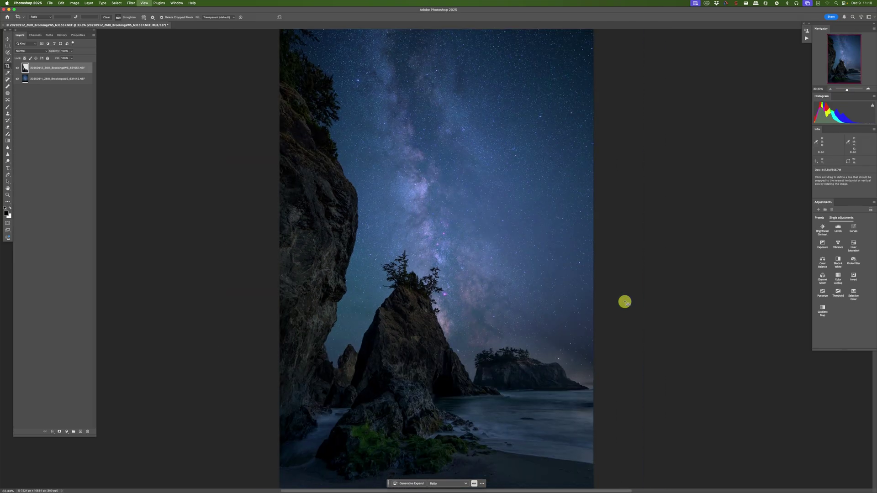
key("super+minus")
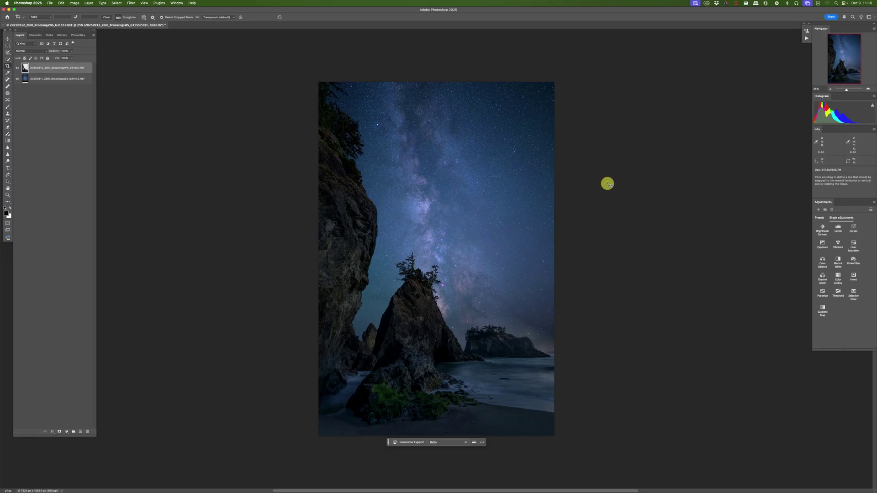
key("super+s")
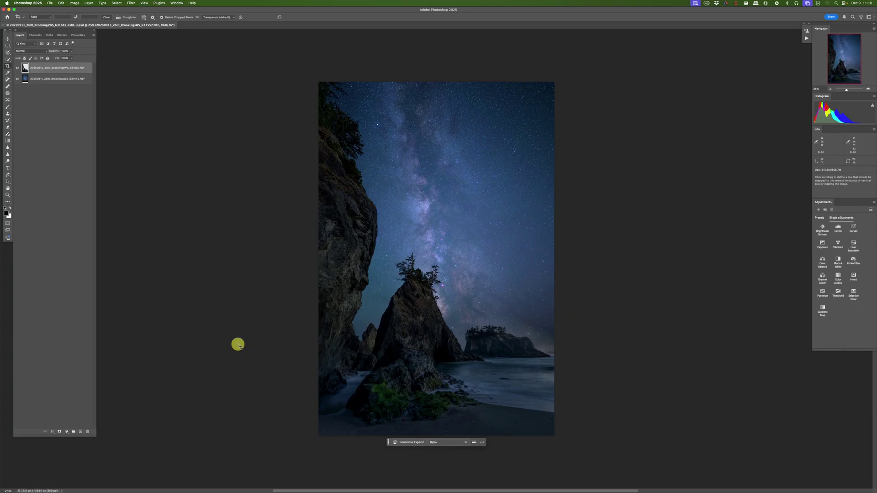
- Quit Photoshop and show photo 10 large in Lightroom with its capture date and 7224 × 10834 size
left_click(8, 10)
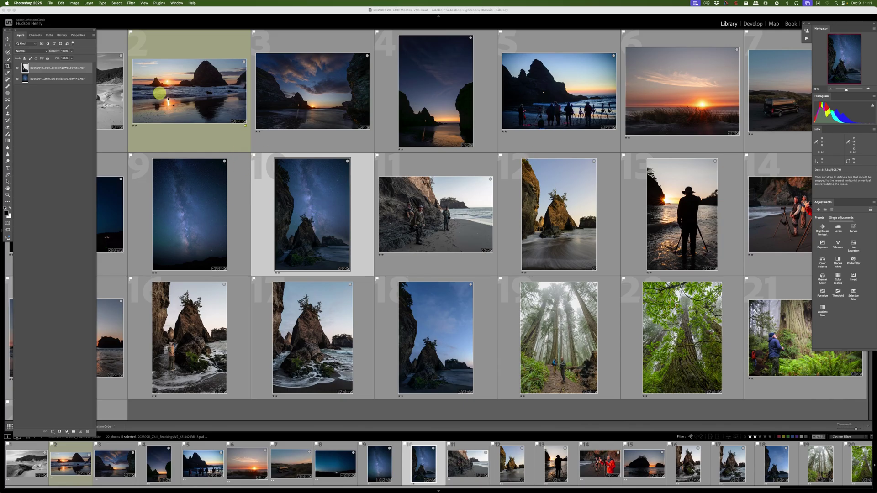
left_click(19, 3)
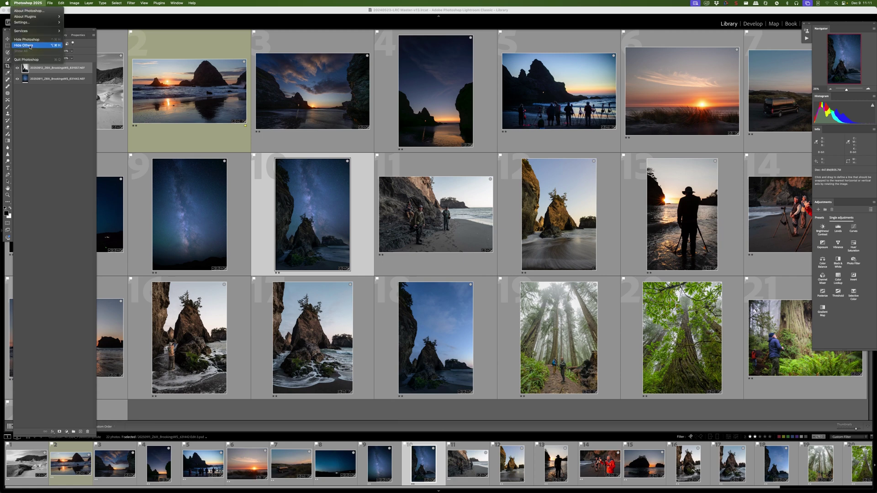
left_click(28, 60)
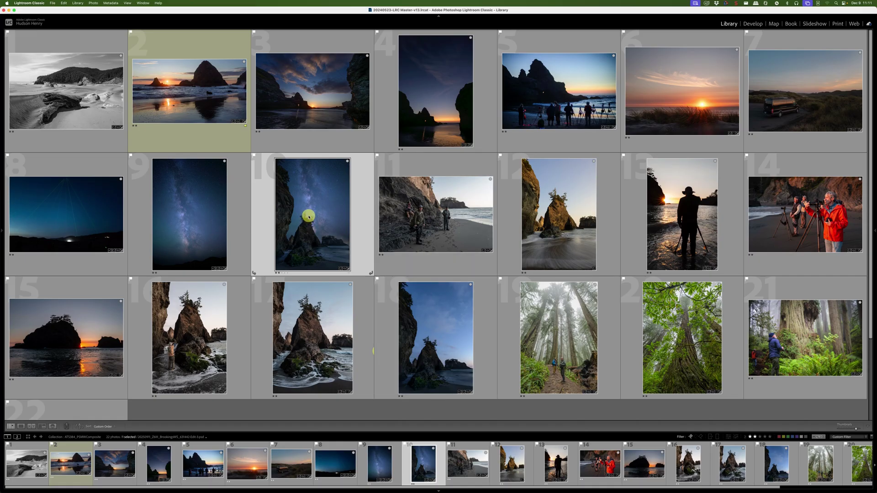
double_click(341, 232)
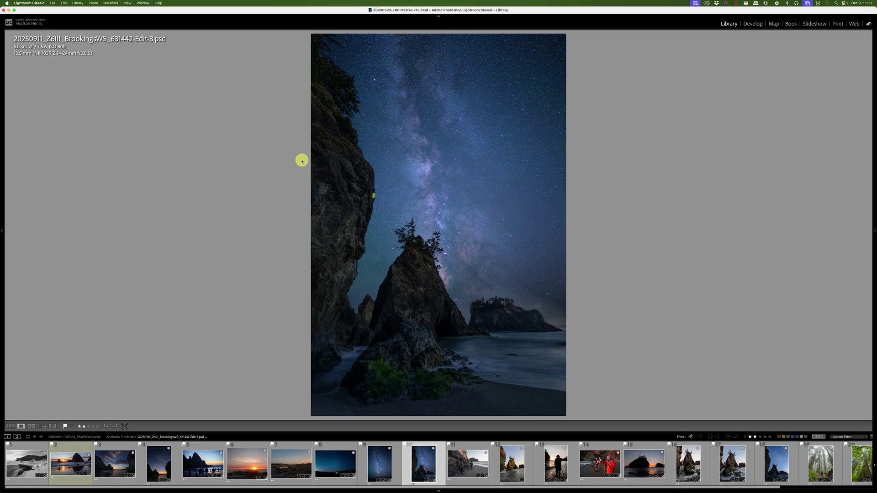
key("i")
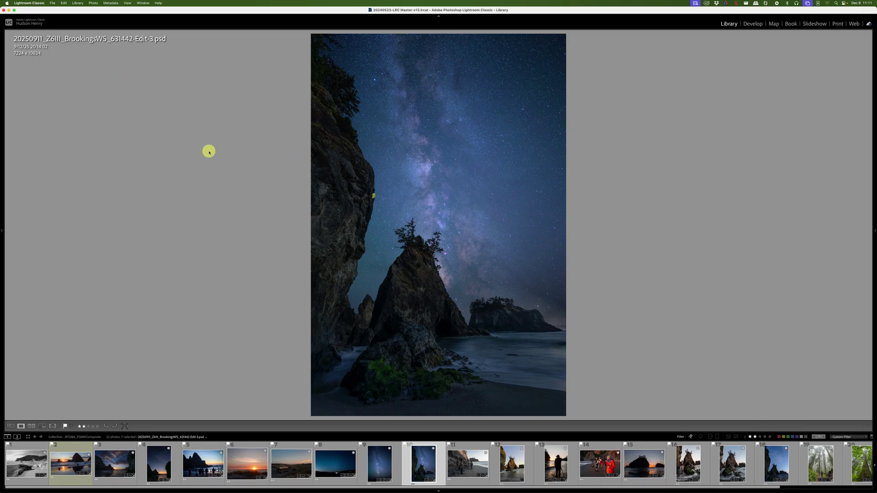
mouse_move(315, 483)
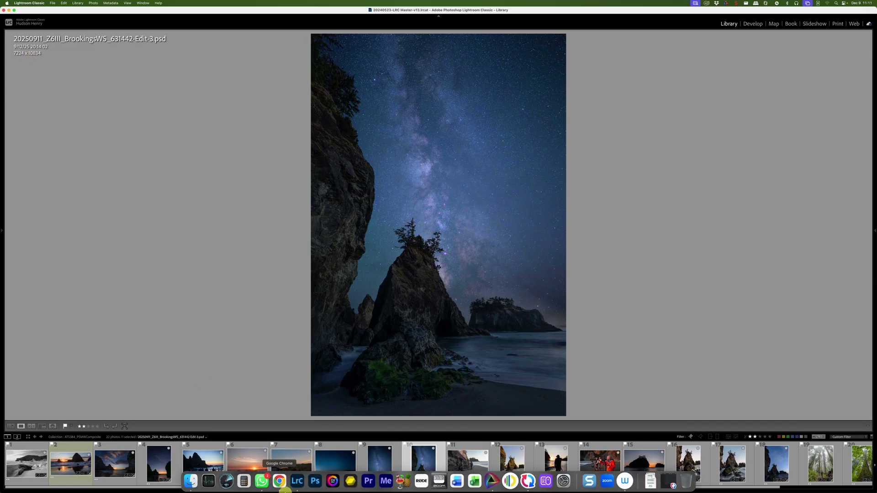
left_click(243, 481)
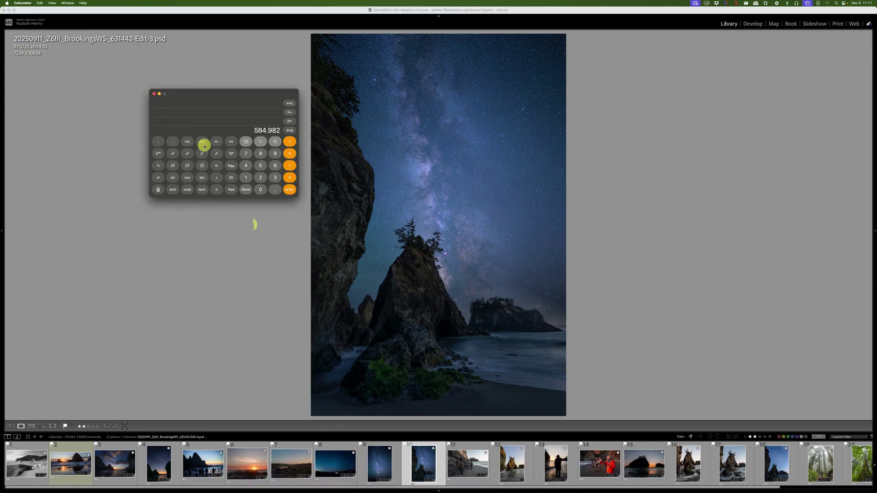
left_click(255, 153)
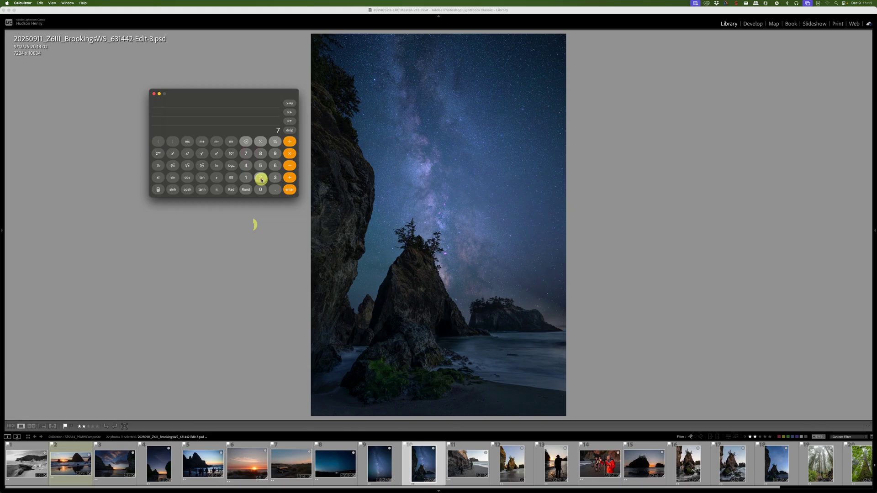
left_click(259, 177)
left_click(258, 177)
left_click(246, 166)
left_click(289, 189)
left_click(246, 177)
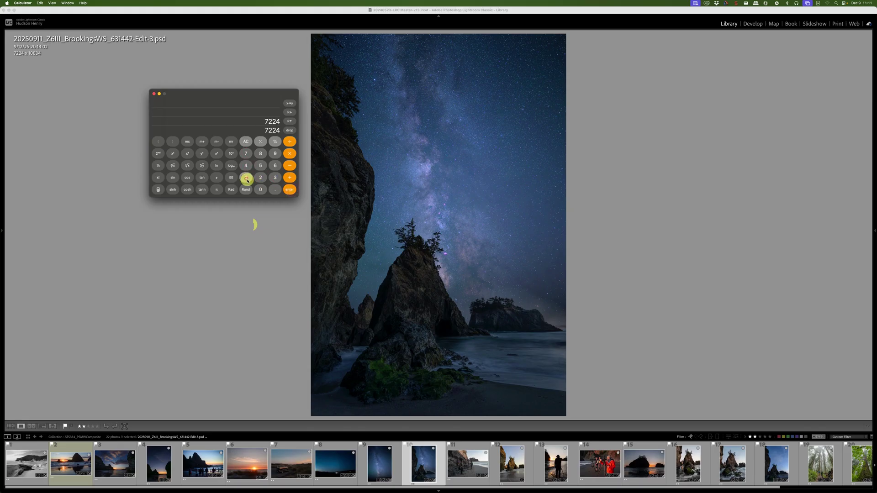
left_click(260, 189)
left_click(260, 153)
left_click(275, 177)
left_click(246, 166)
left_click(290, 154)
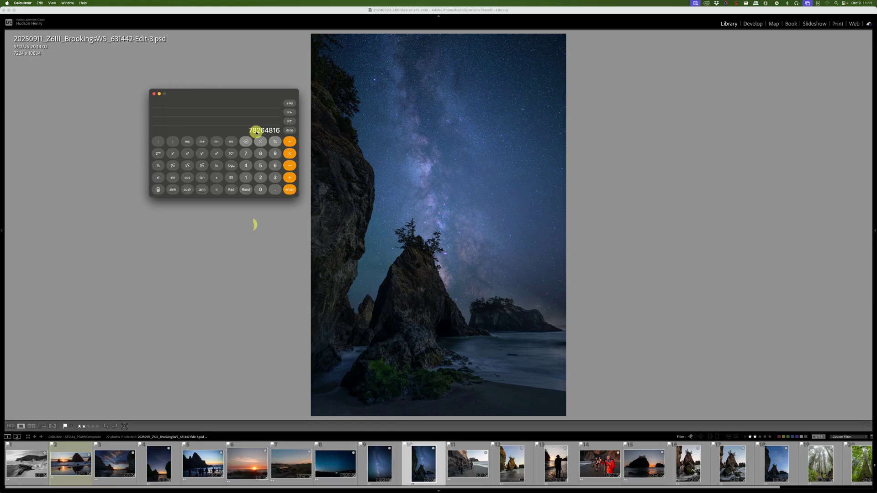
left_click(154, 95)
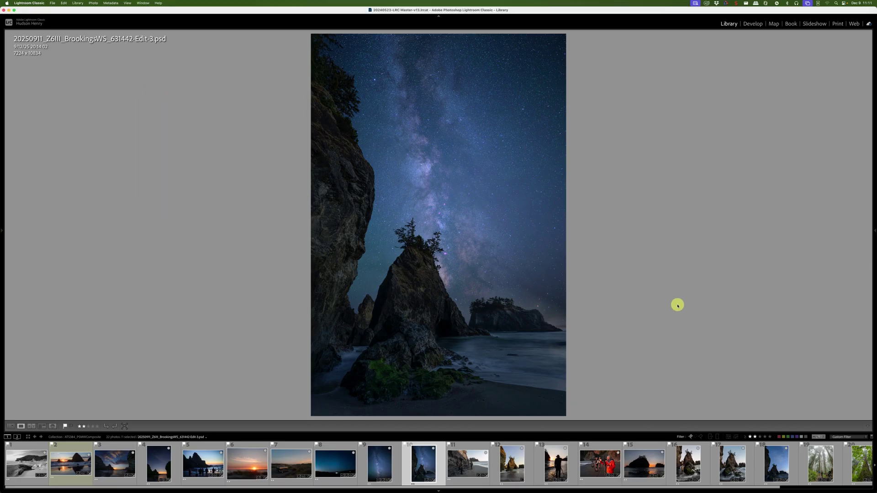